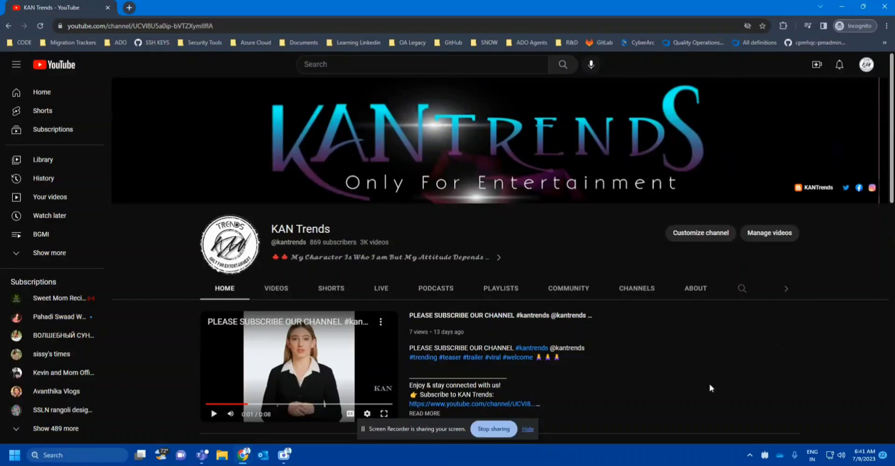
Step: Switch to the browser window showing the Microsoft Whiteboard board
mouse_move(283, 459)
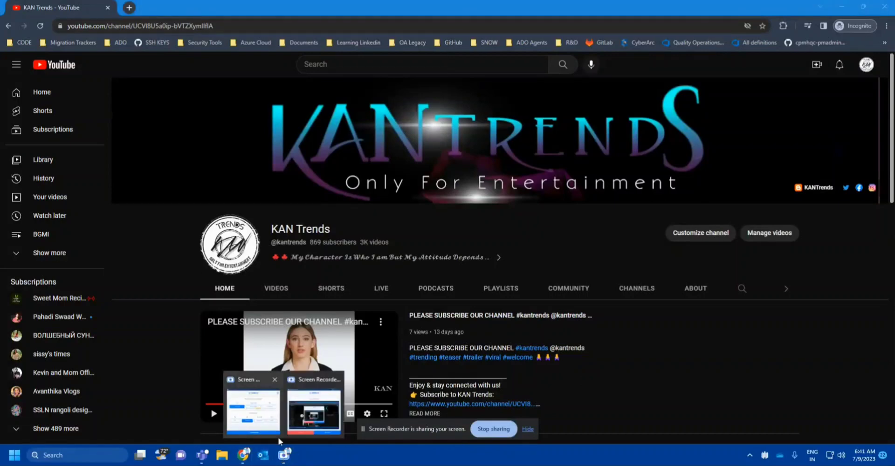
mouse_move(240, 461)
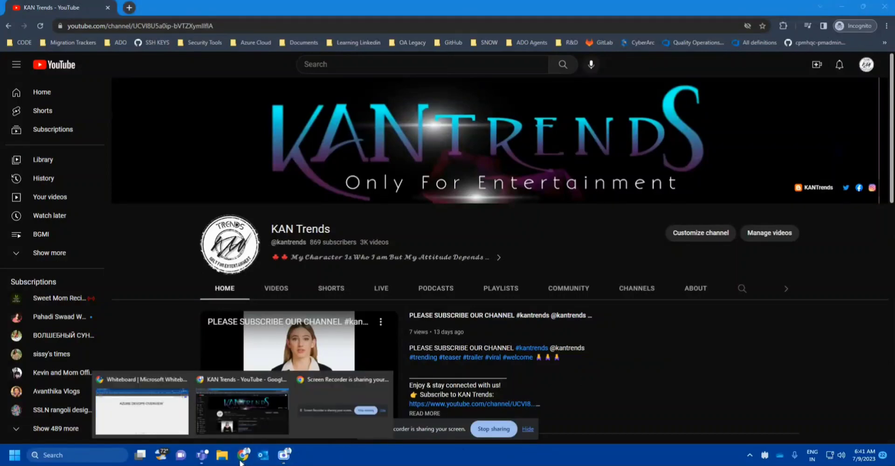
left_click(171, 425)
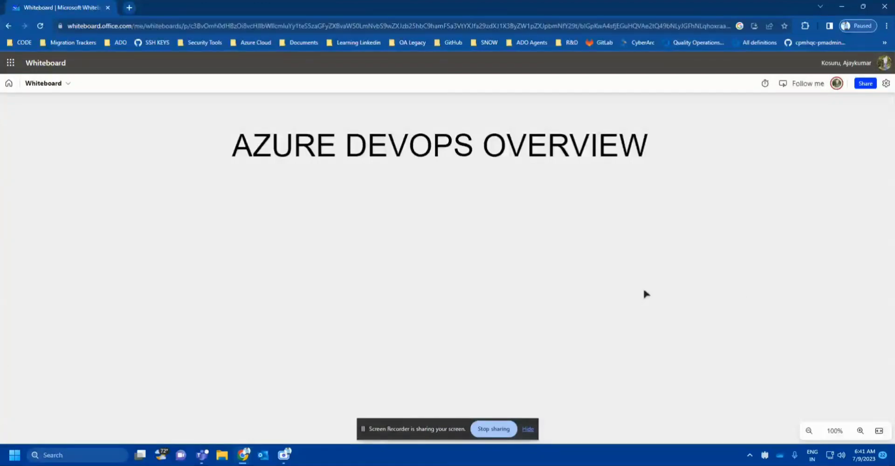
Step: Delete the "AZURE DEVOPS OVERVIEW" title from the whiteboard and hide the screen-sharing notice
left_click(542, 150)
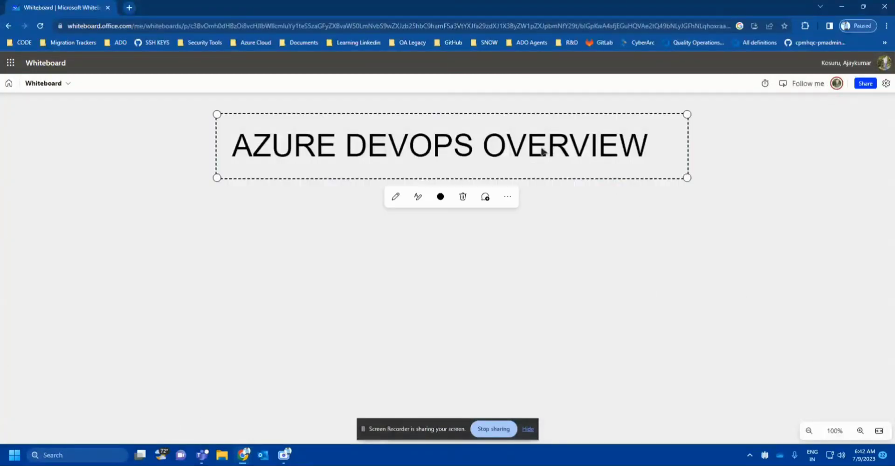
left_click(693, 265)
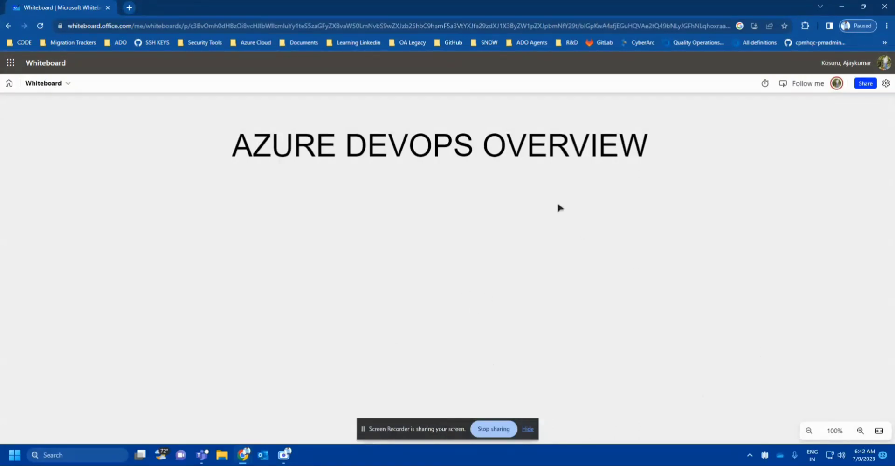
left_click(430, 135)
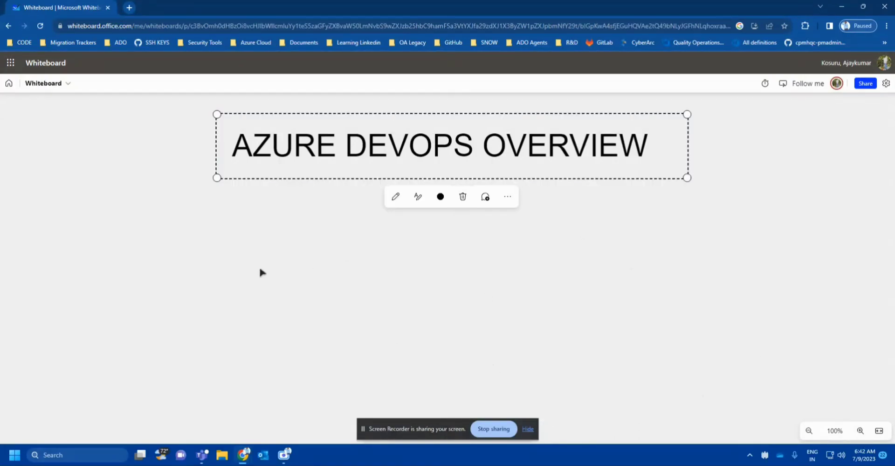
double_click(537, 127)
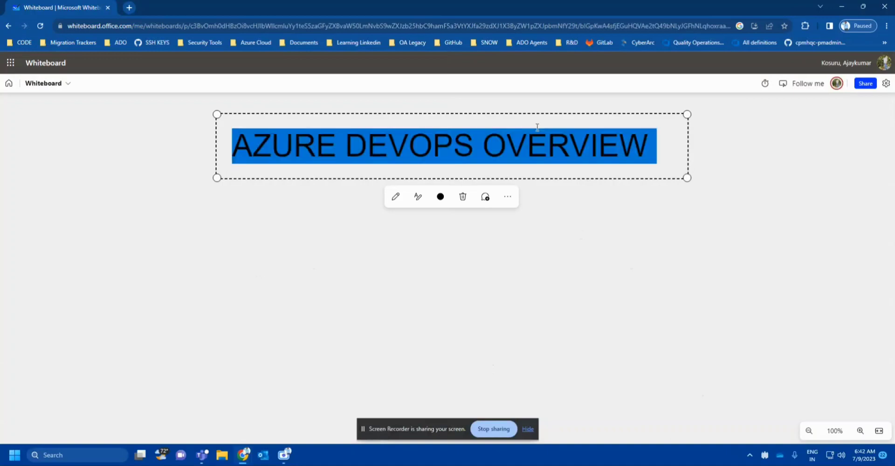
key("Delete")
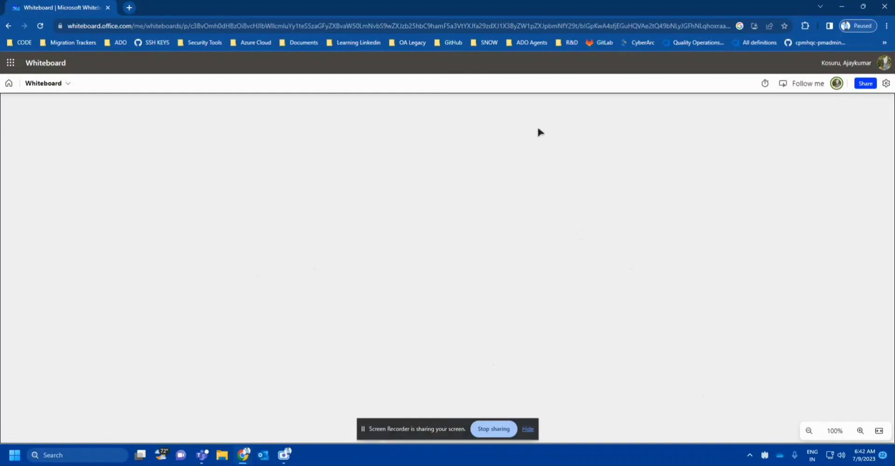
left_click(528, 429)
Step: Add a text box in the upper-left area of the board reading "CI" and "CD", separated by a wide gap
left_click(486, 431)
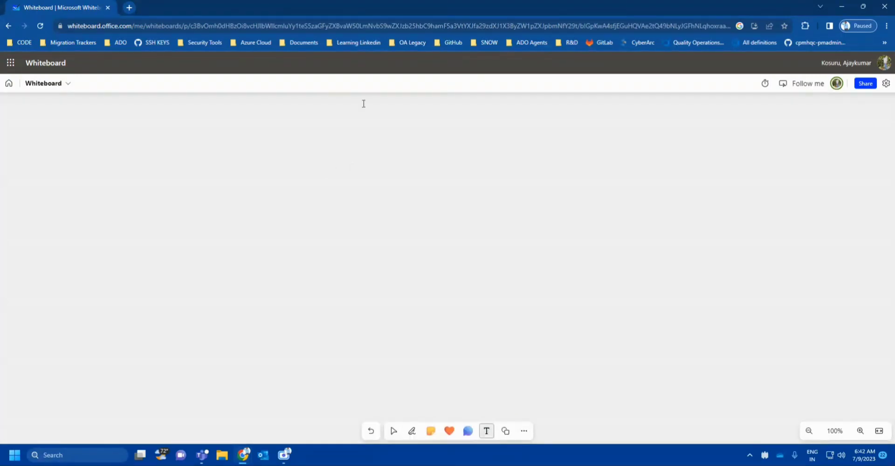
left_click(228, 173)
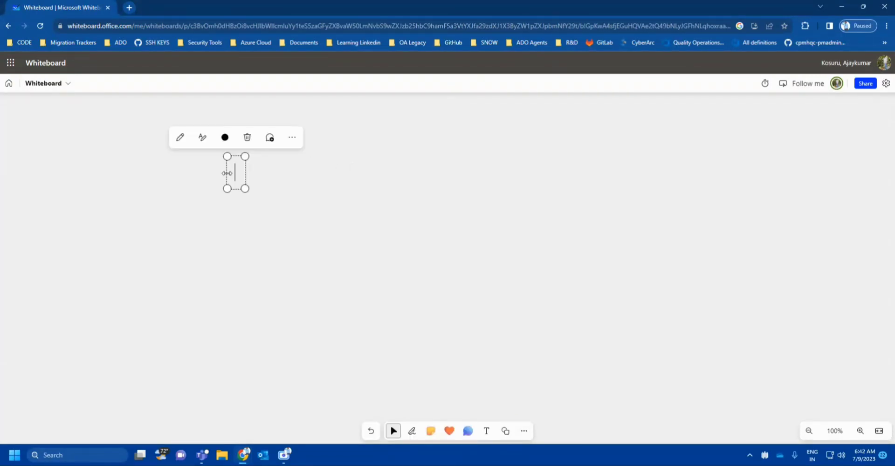
type("CU")
key("BackSpace")
type("I        ")
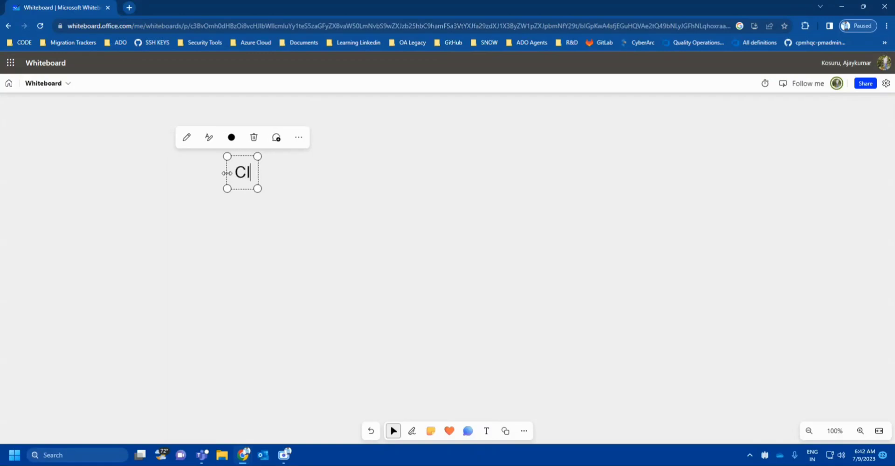
type("    CD")
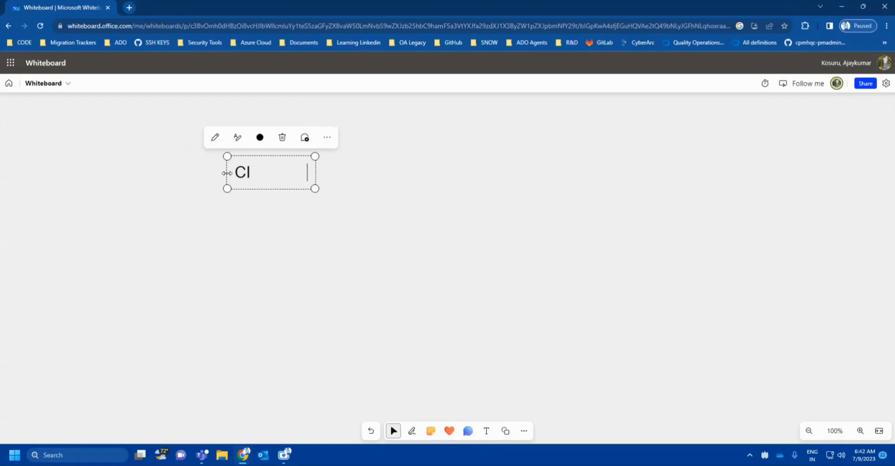
key("Left")
key("Left")
key("Left")
key("Right")
key("Right")
key("Right")
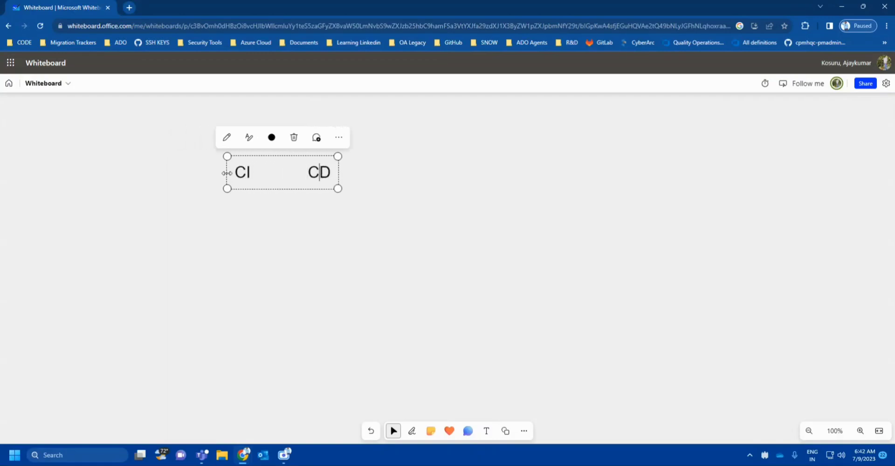
Step: Add the lines "Continous integration" and "Continous Deployment" below the CI and CD headings in the text box
key("Return")
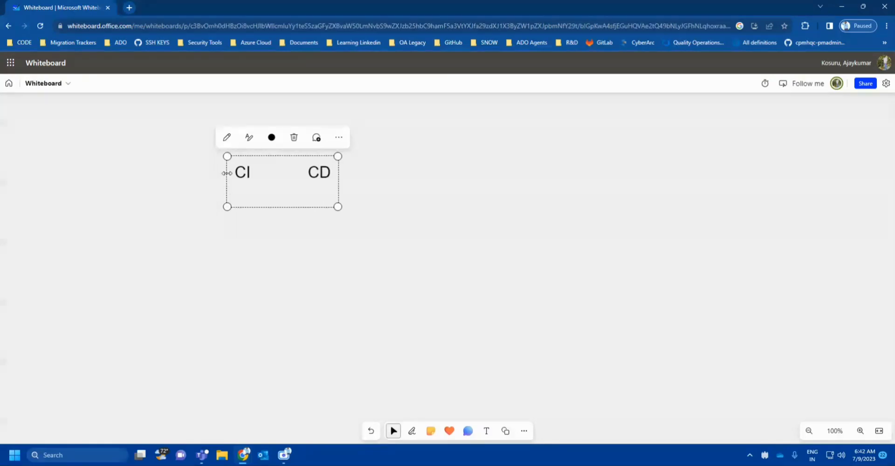
type("Contino")
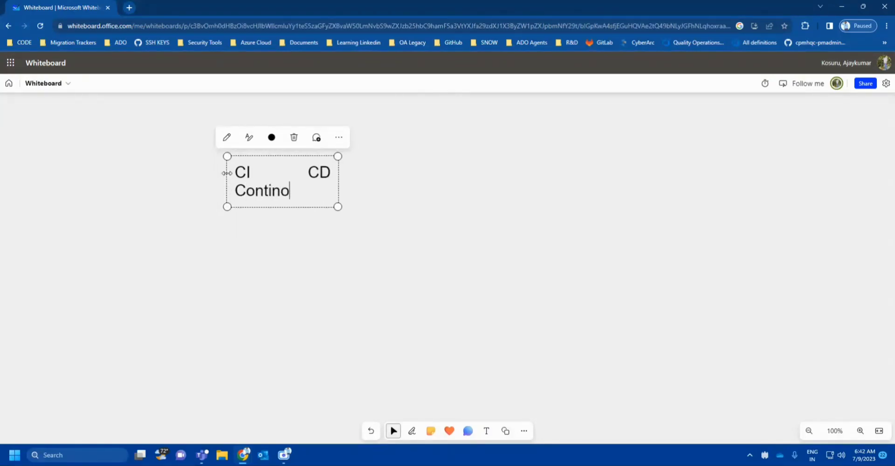
type("us integration")
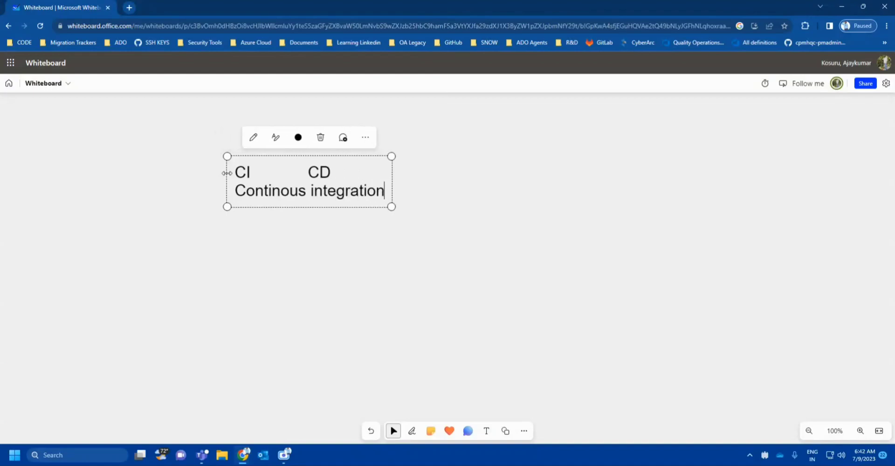
key("Return")
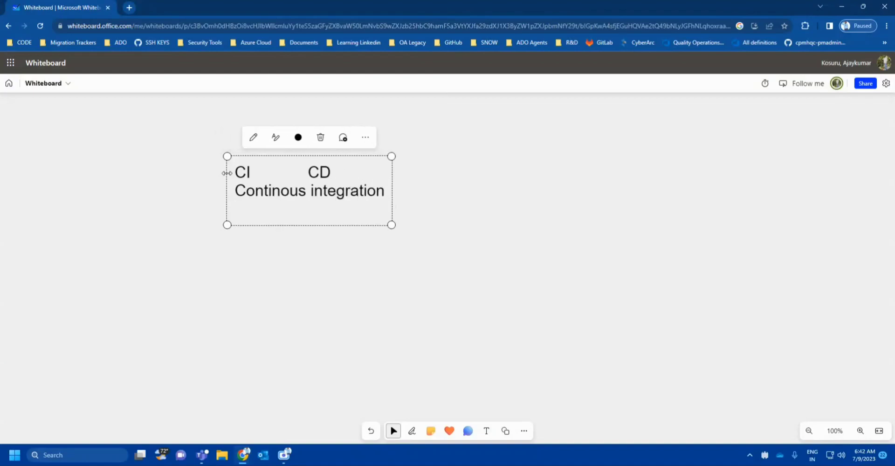
type("Continoud")
key("BackSpace")
type("s")
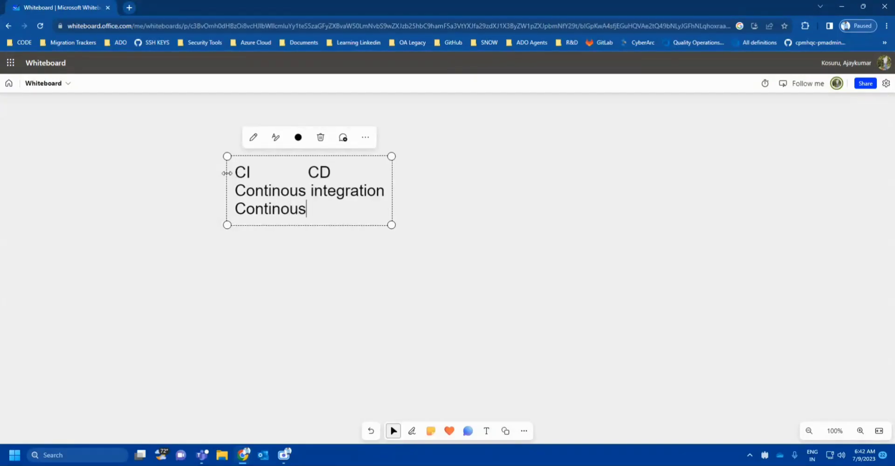
type(" Deployment")
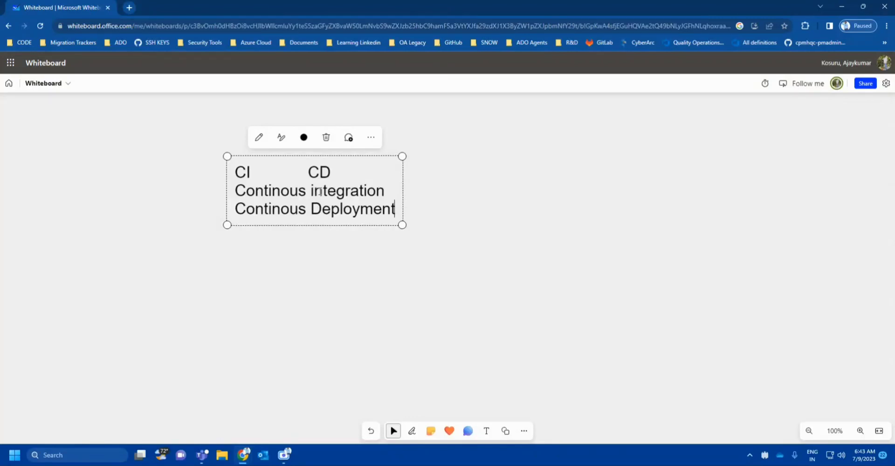
Step: Replace all the text in the CI/CD text box with "Azure DevOps"
left_click(321, 192)
left_click(320, 208)
left_click(353, 197)
left_click(351, 174)
key("ctrl+a")
key("BackSpace")
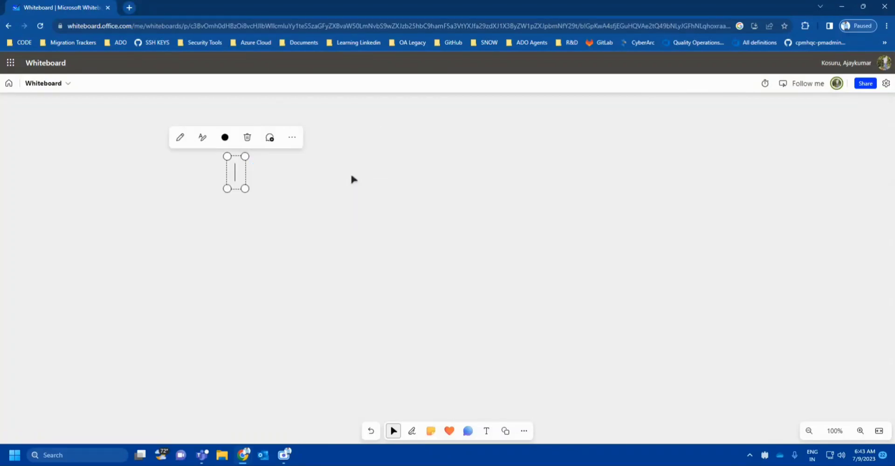
type("Az")
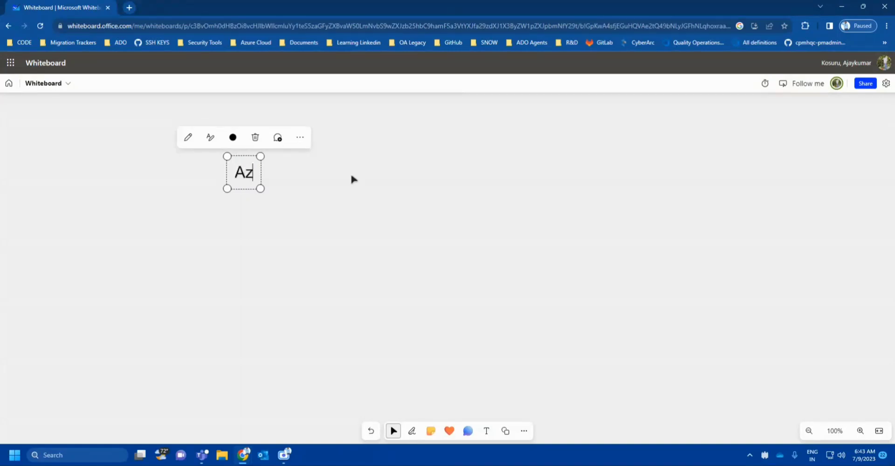
type("ure DevOps")
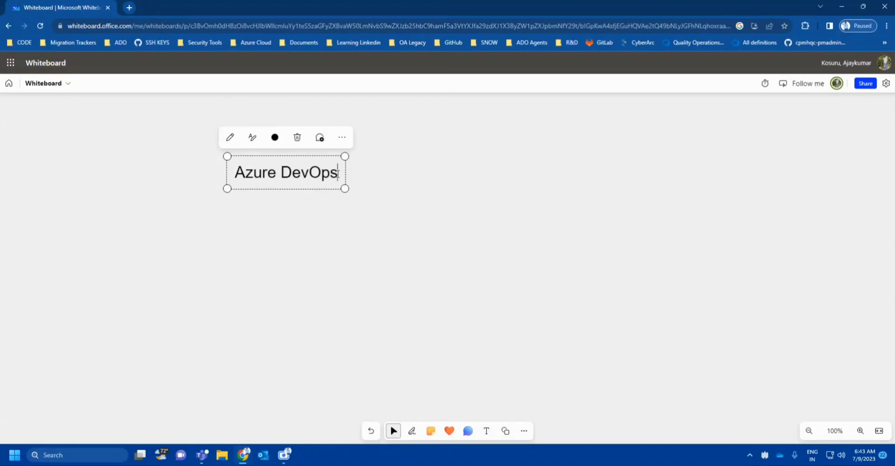
left_click(431, 216)
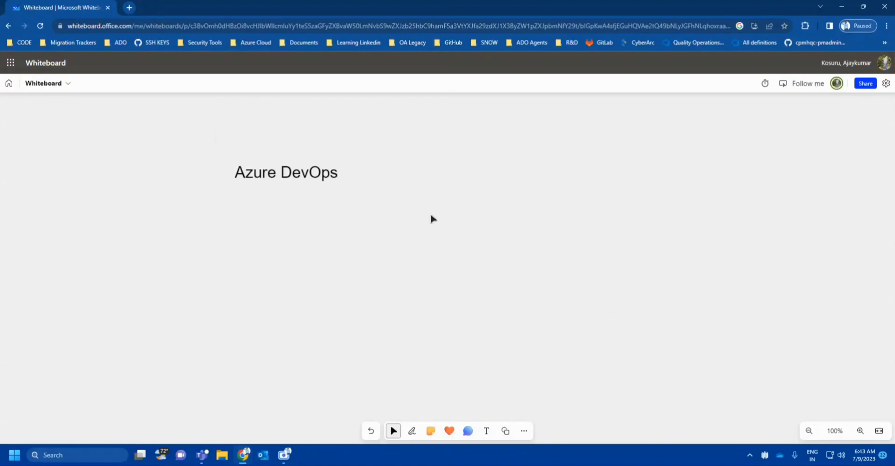
Step: Delete the "Azure DevOps" text box from the whiteboard
left_click(278, 177)
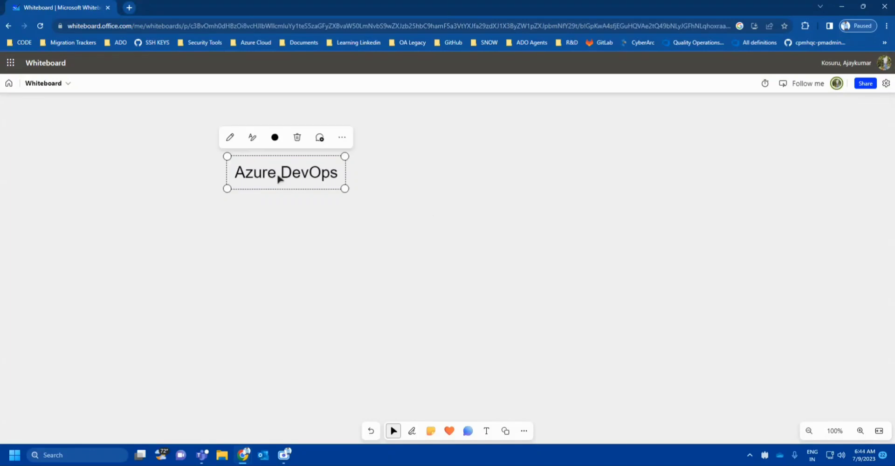
key("Delete")
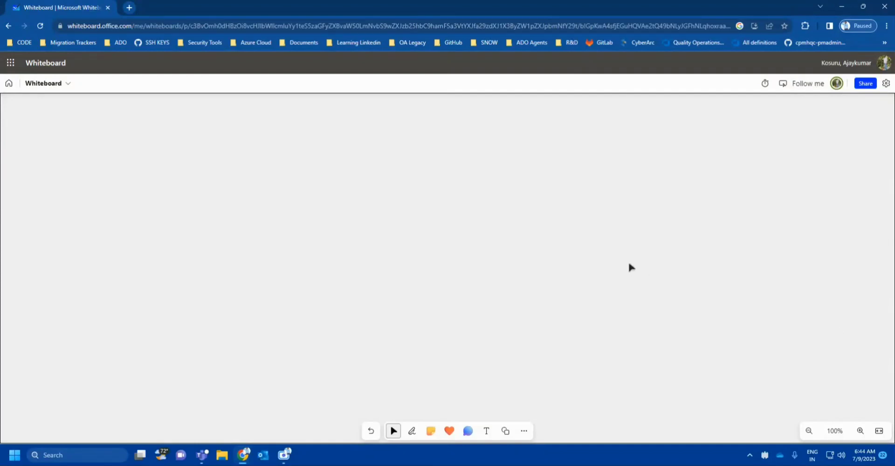
mouse_move(246, 458)
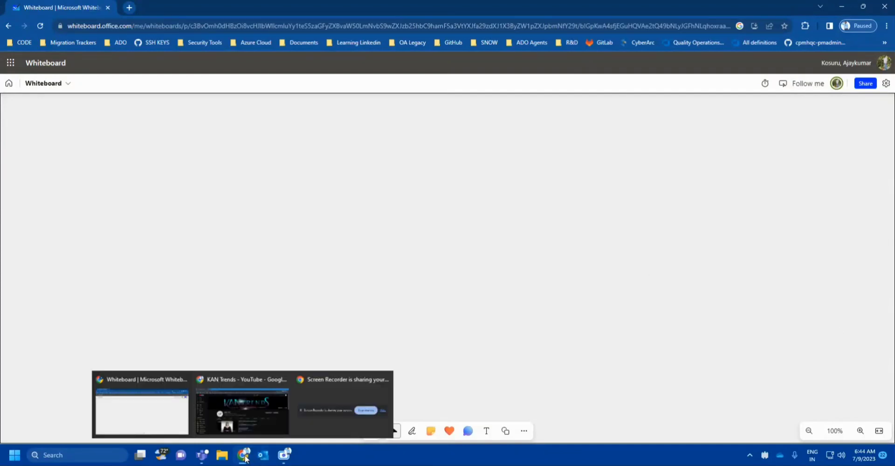
left_click(154, 423)
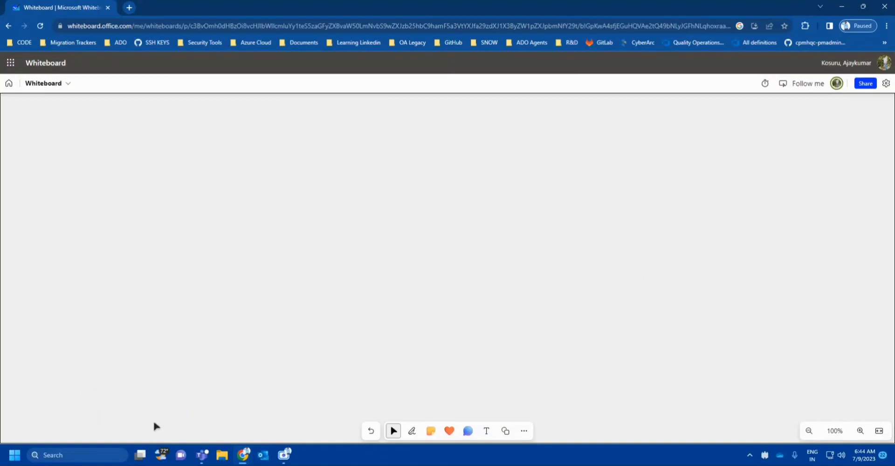
mouse_move(240, 457)
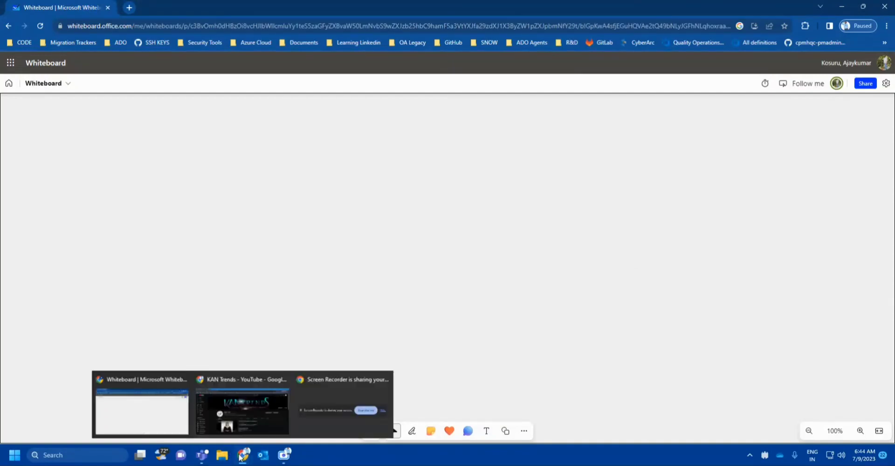
left_click(171, 414)
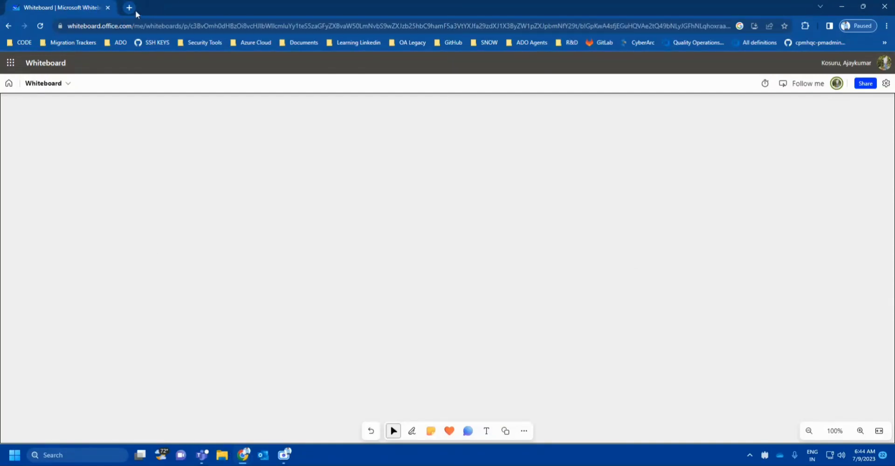
Step: Open dev.azure.com/premierinc in a new browser tab and browse the organization's project list
left_click(130, 8)
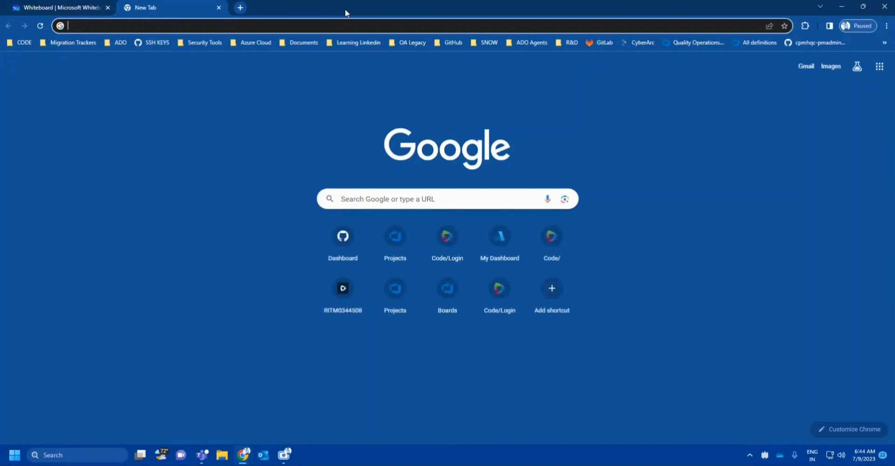
type("dev.")
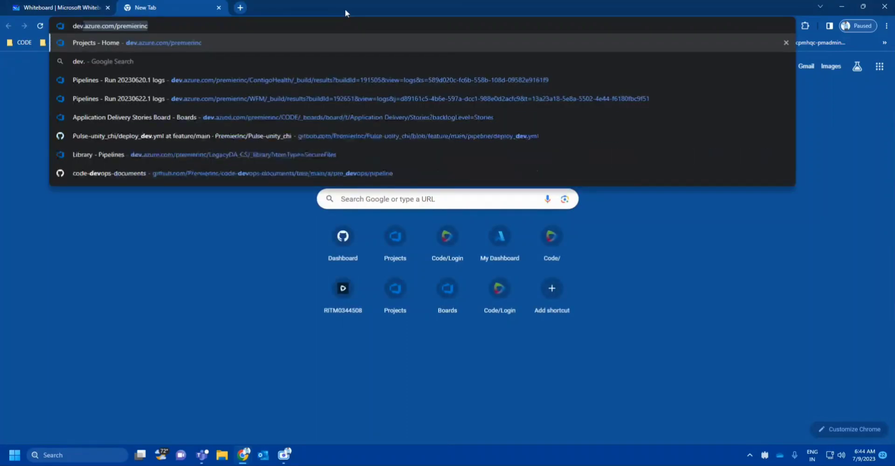
type("azure.com")
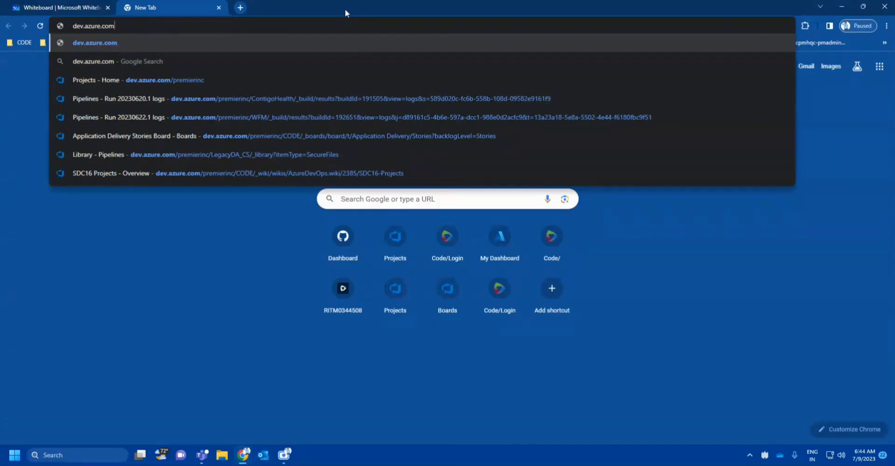
type("/")
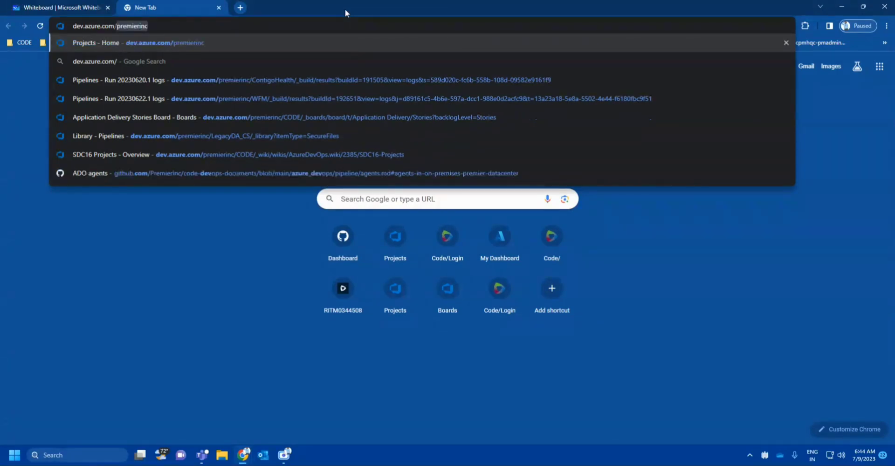
key("Return")
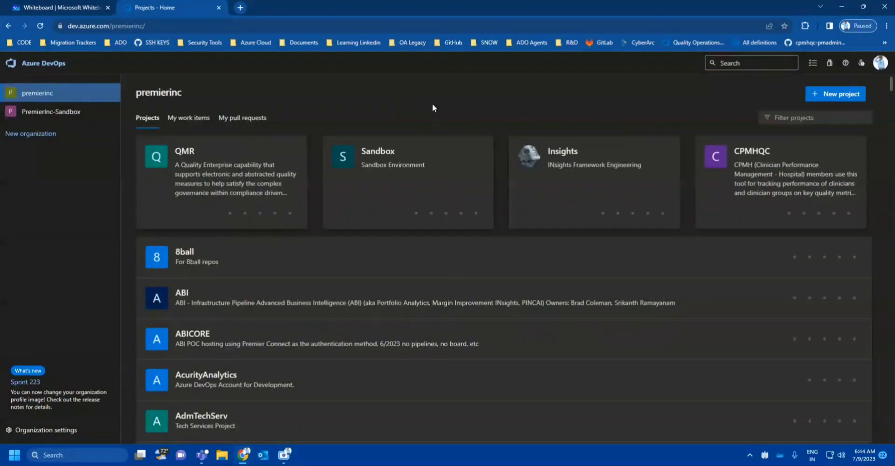
scroll(433, 105, "down", 10)
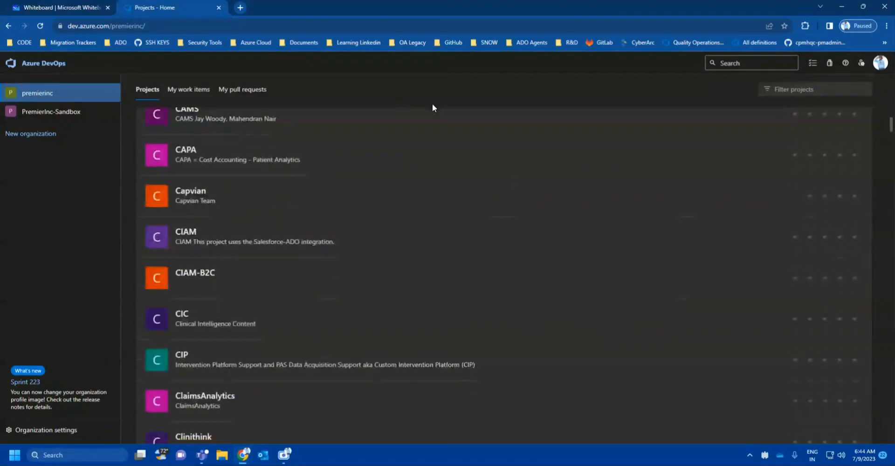
Step: Open the Sandbox project from the organization's project list and review the description and members on its summary page
scroll(819, 237, "up", 10)
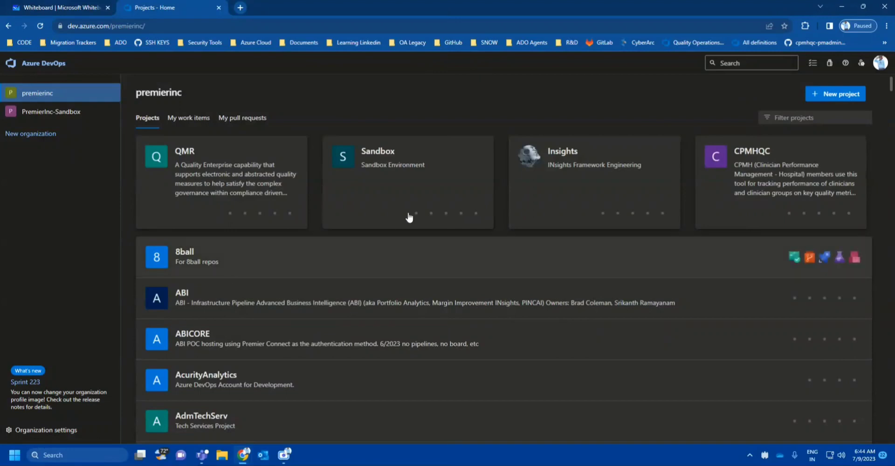
left_click(410, 188)
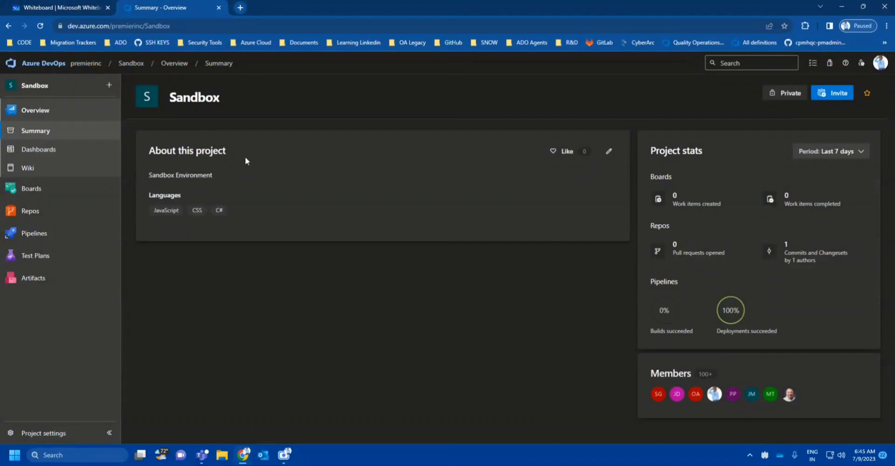
left_click_drag(245, 157, 141, 148)
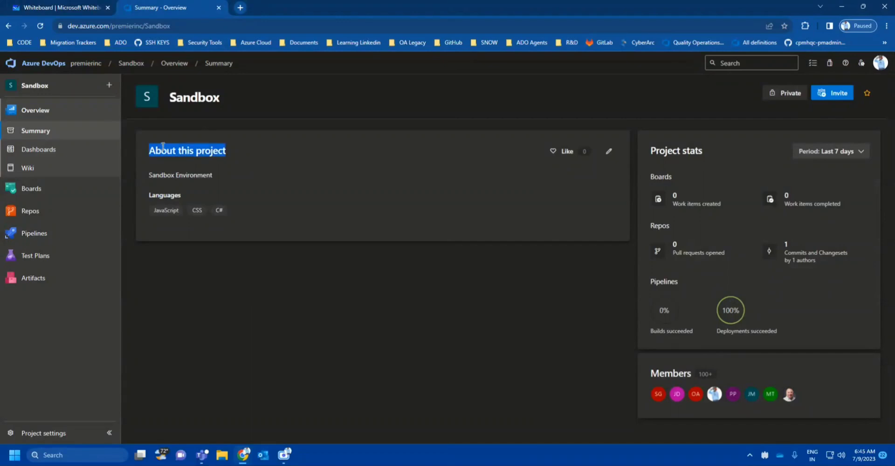
left_click(273, 95)
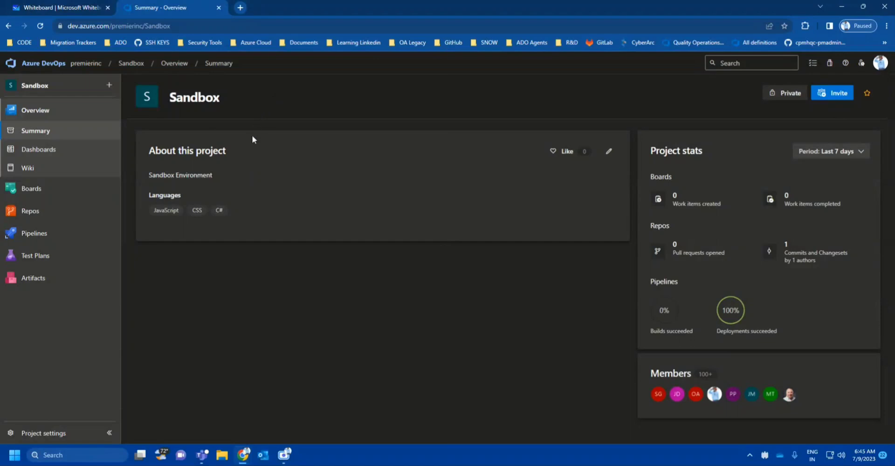
left_click_drag(222, 171, 105, 189)
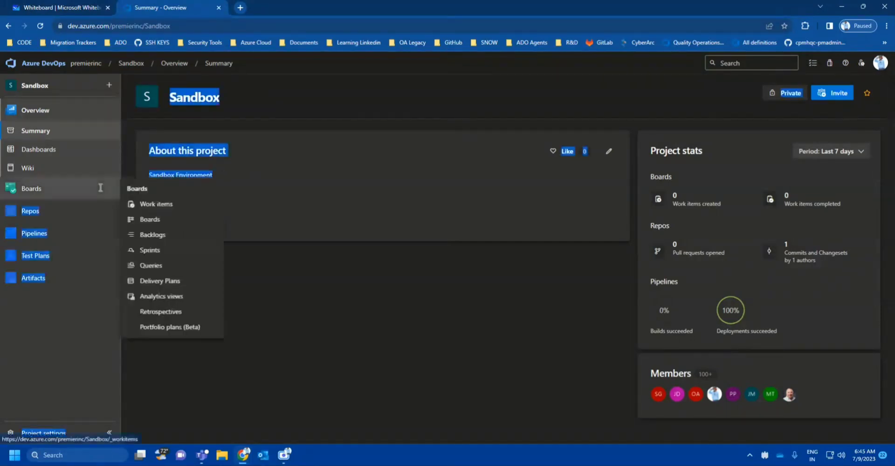
left_click(457, 342)
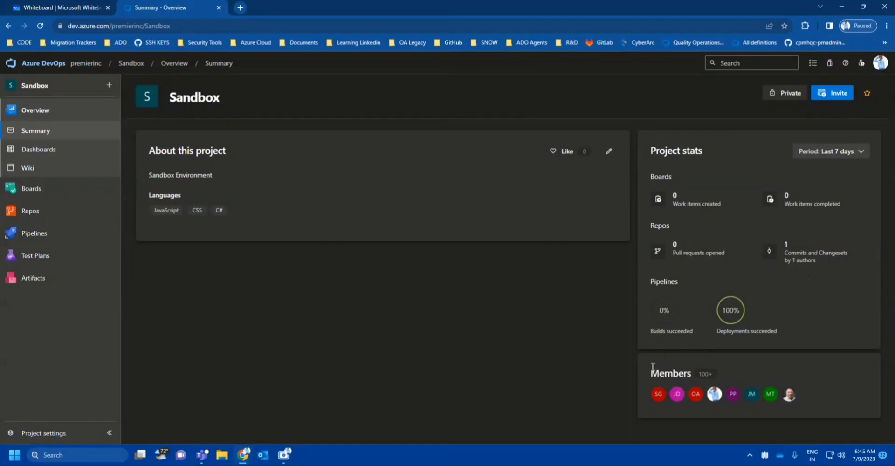
left_click_drag(650, 373, 712, 373)
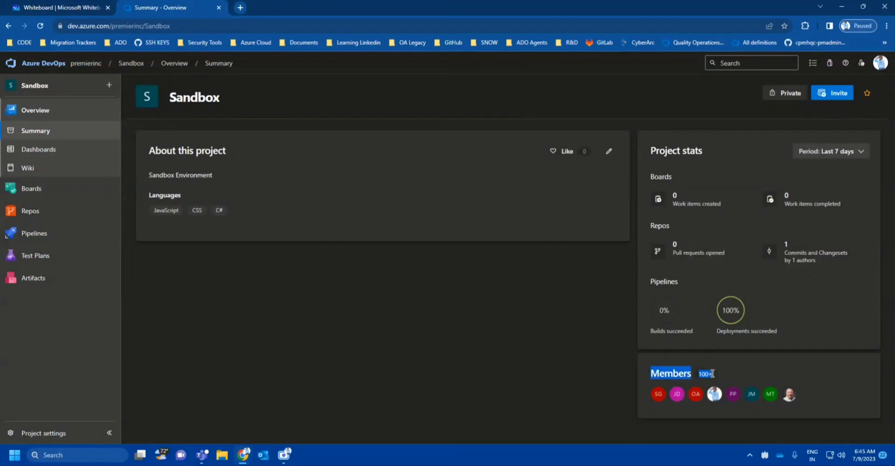
left_click(446, 370)
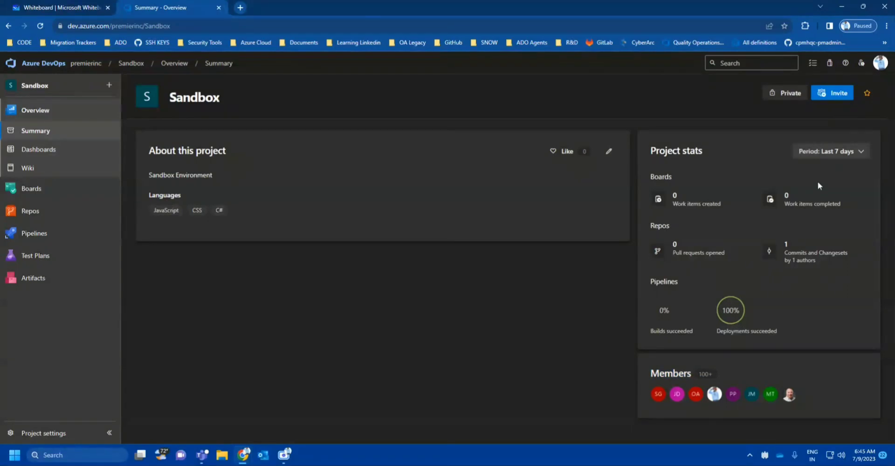
Step: Show the Sandbox project stats for the period Last 1 day and return to the project overview
left_click(857, 154)
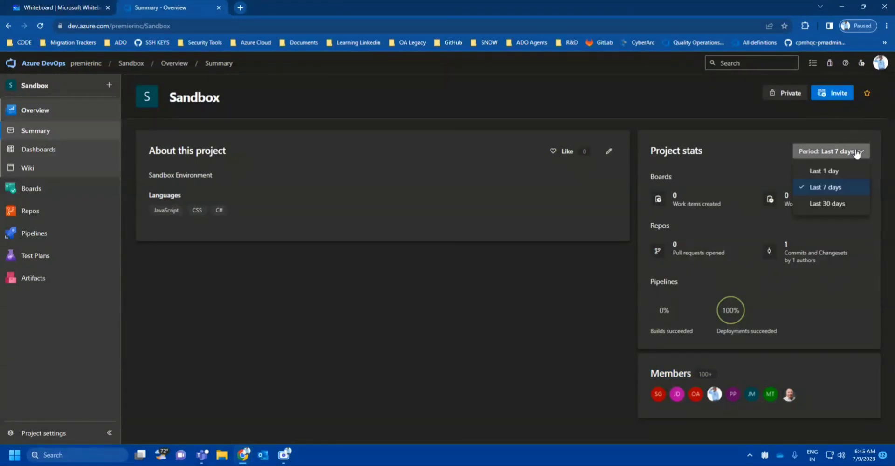
left_click(815, 172)
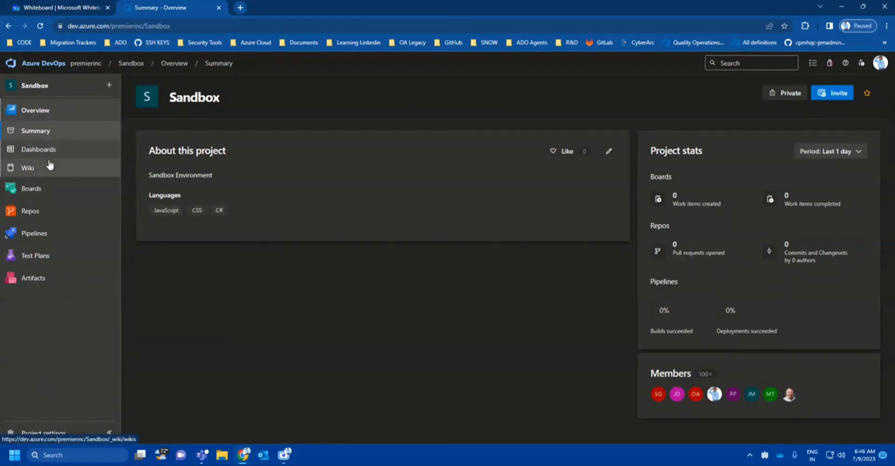
left_click(17, 114)
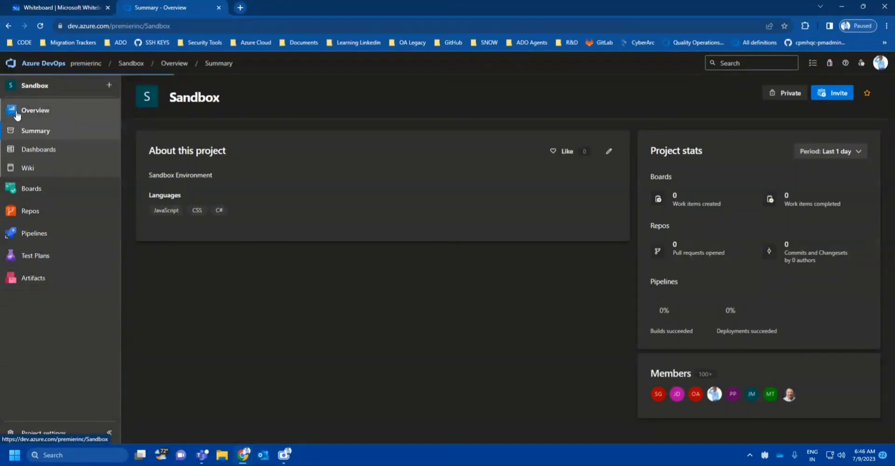
left_click(37, 149)
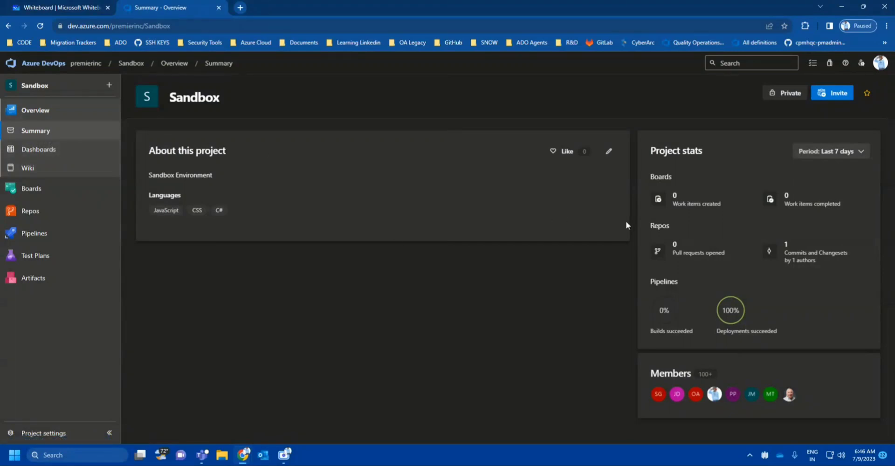
left_click(55, 156)
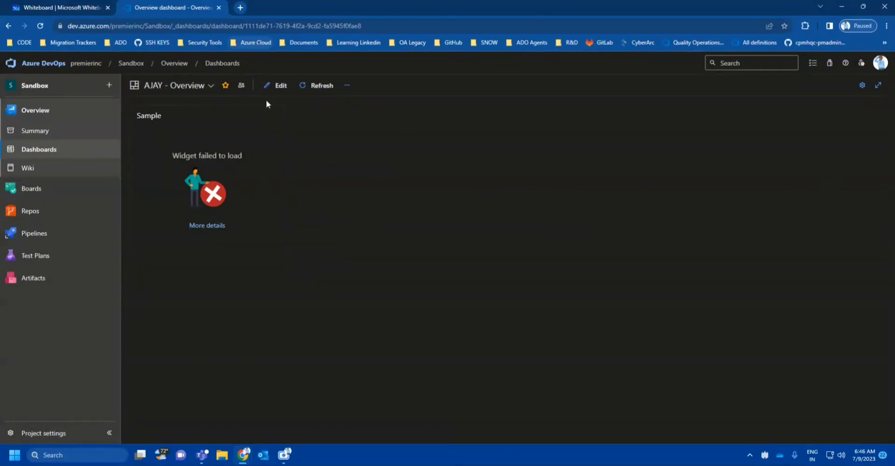
mouse_move(279, 110)
left_click(276, 91)
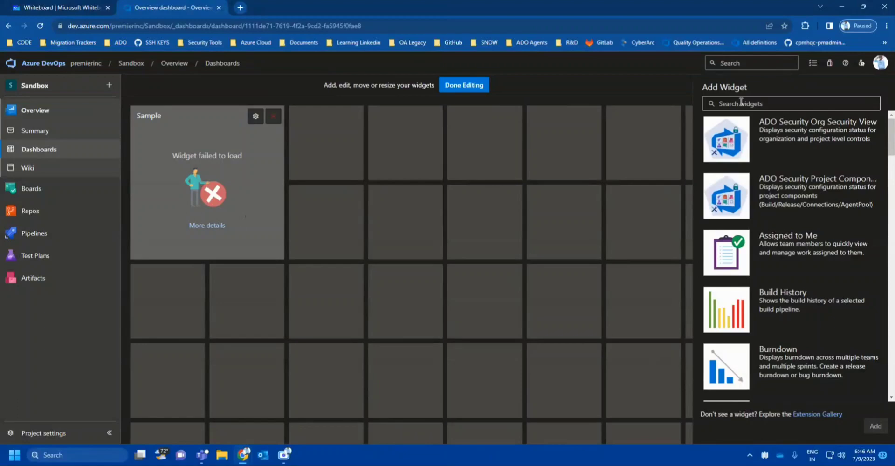
left_click(44, 63)
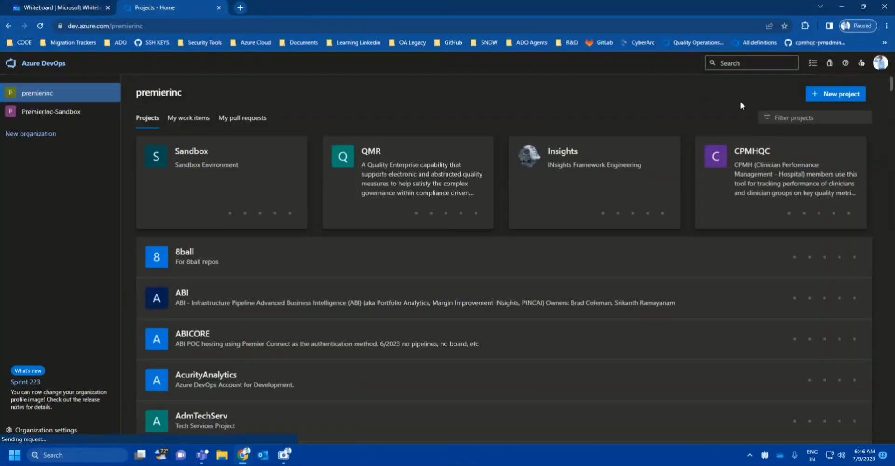
Step: Open the Sandbox project's overview dashboard from the project list and put it into edit mode
left_click(169, 186)
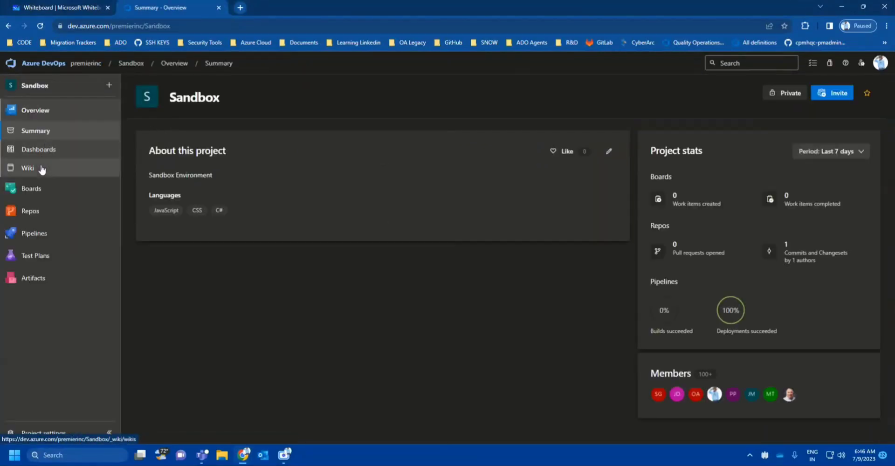
left_click(56, 150)
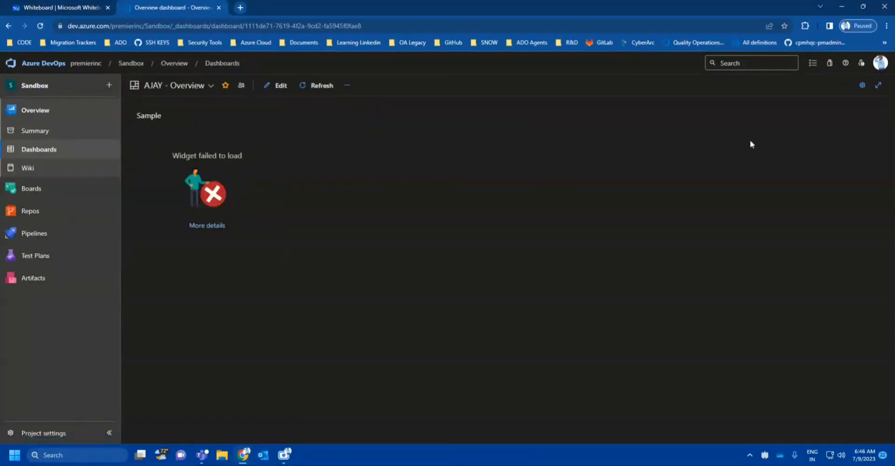
left_click(266, 84)
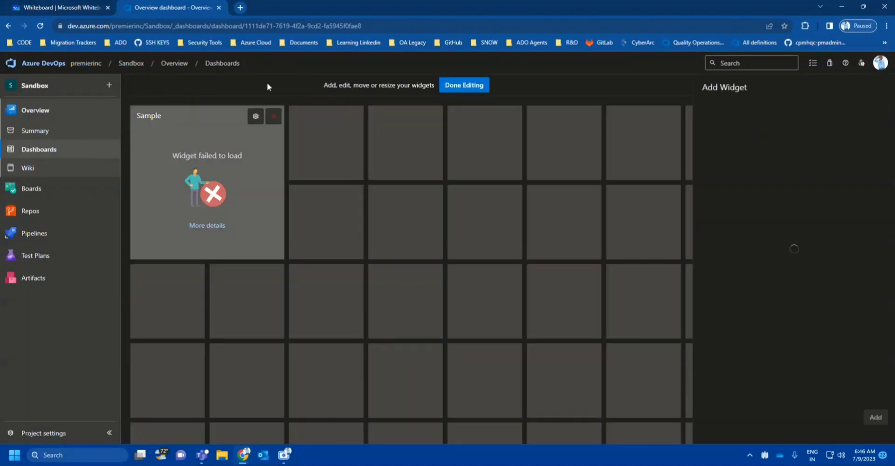
Step: Search the dashboard's widget catalog for "graph" and clear the search term
left_click(751, 106)
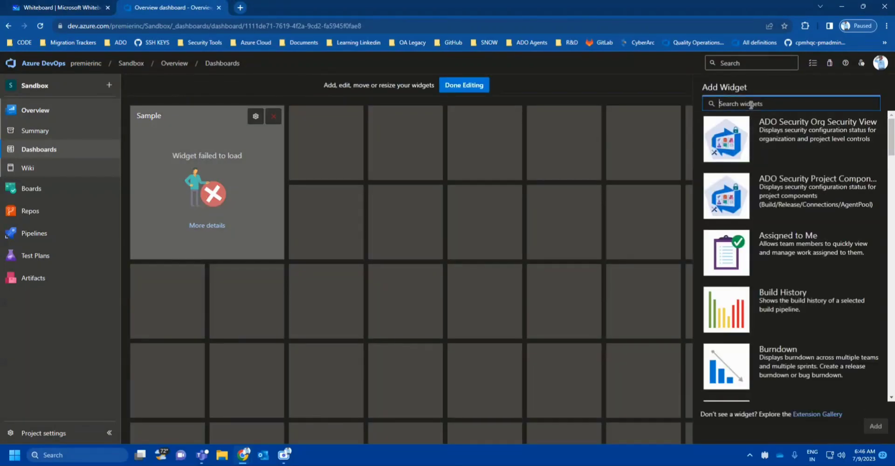
type("graph")
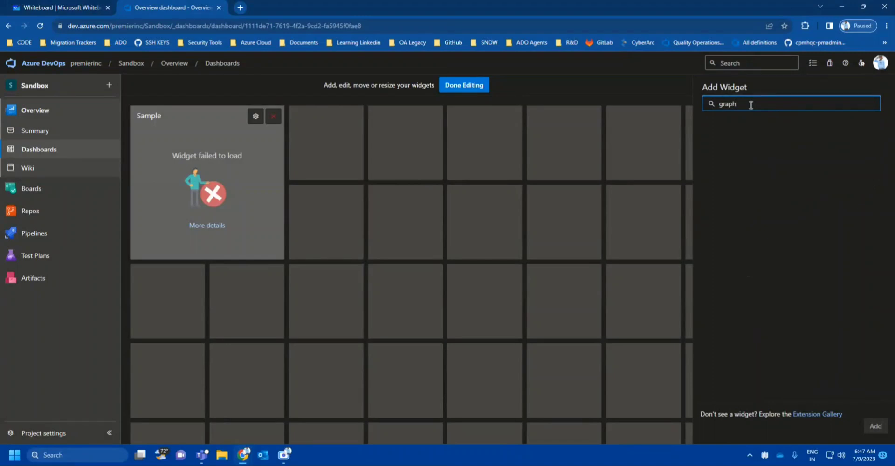
key("BackSpace")
key("BackSpace")
key("BackSpace")
key("BackSpace")
key("BackSpace")
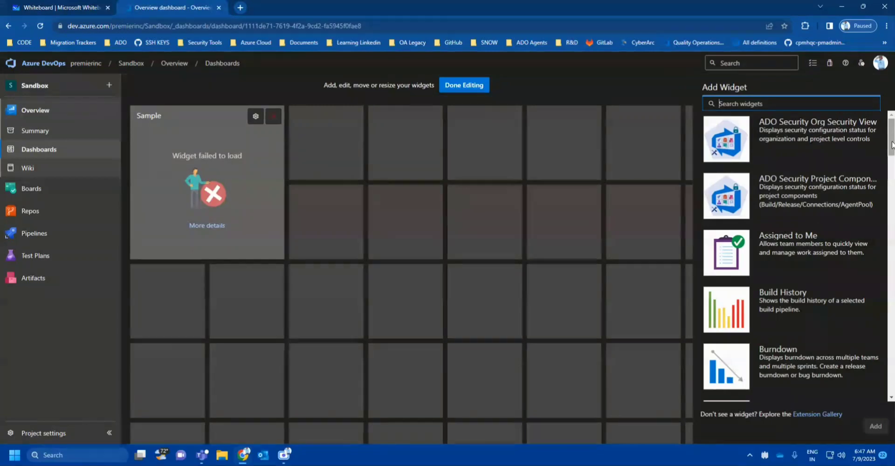
Step: Add the Chart for Work Items widget to the Sandbox overview dashboard
left_click_drag(891, 144, 891, 182)
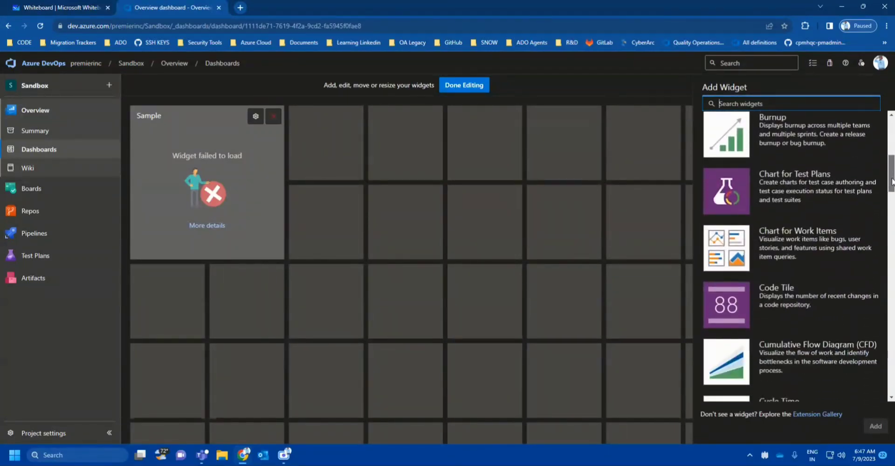
left_click(776, 260)
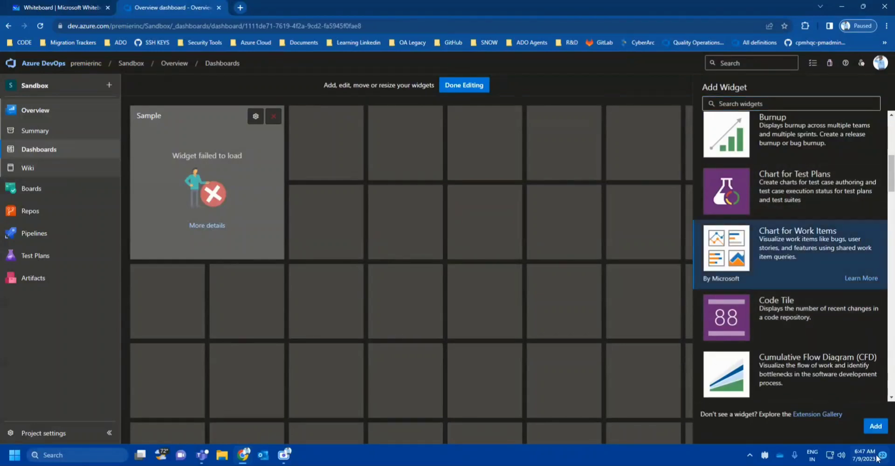
left_click(877, 430)
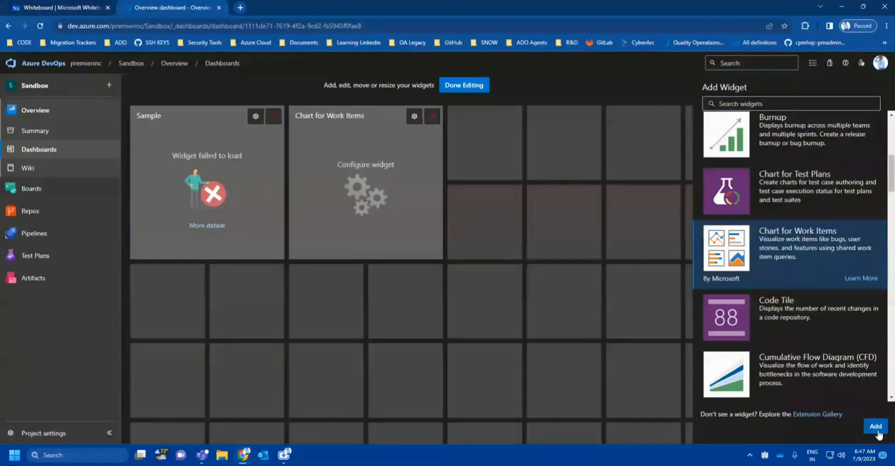
Step: Configure the Chart for Work Items widget with the shared query Number for Board grouped by State, save it and finish editing the dashboard
left_click(413, 117)
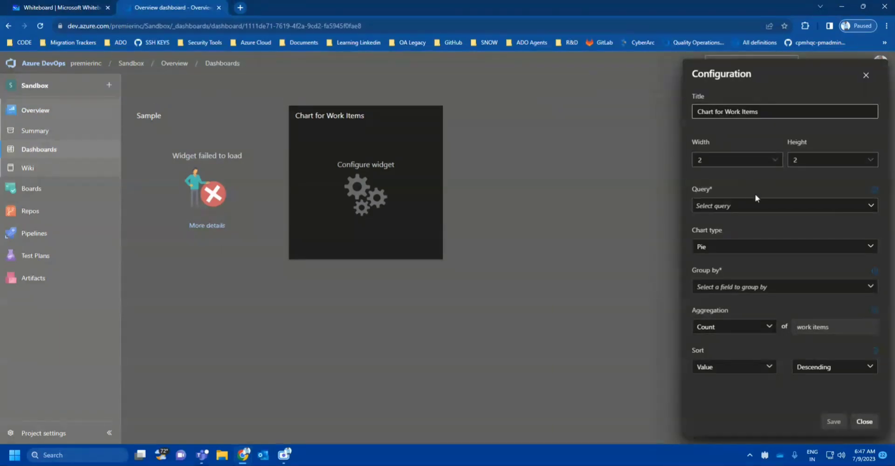
left_click(874, 207)
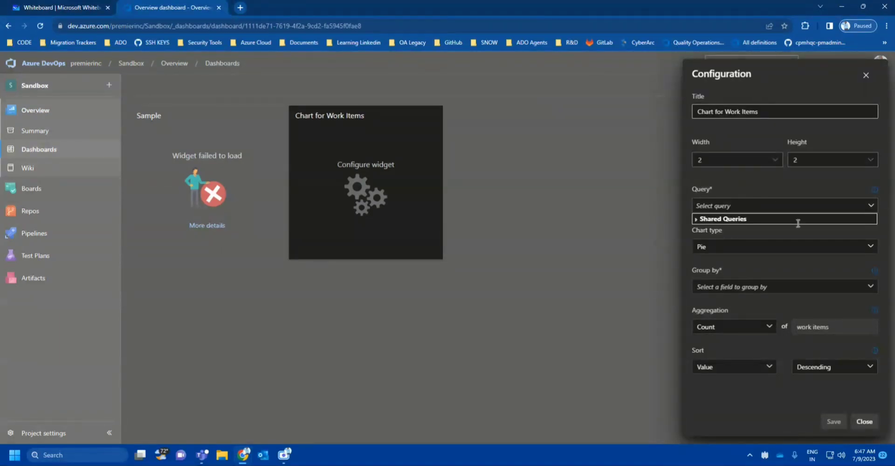
left_click(704, 220)
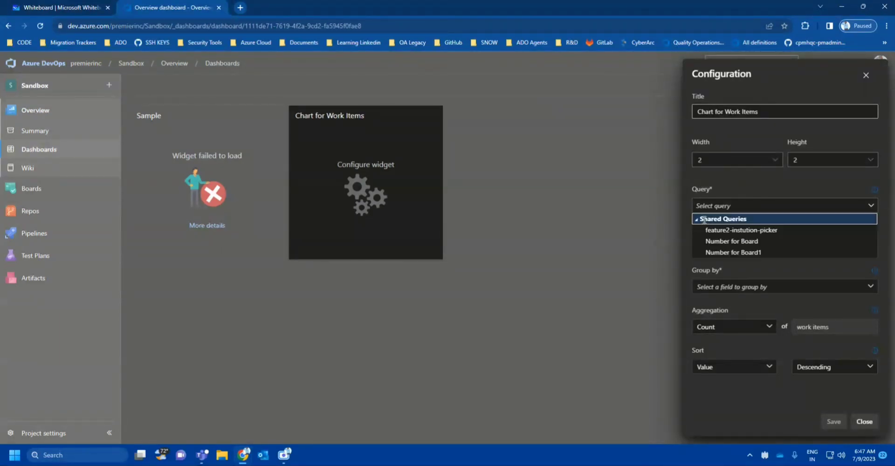
left_click(721, 241)
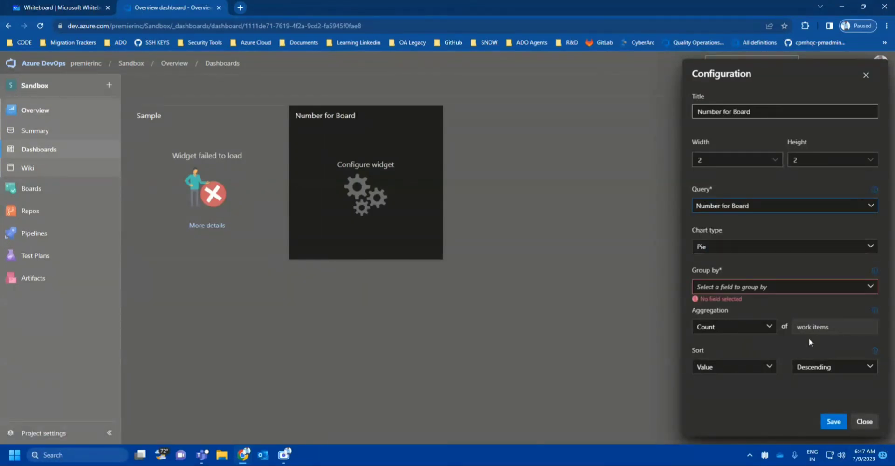
left_click(870, 285)
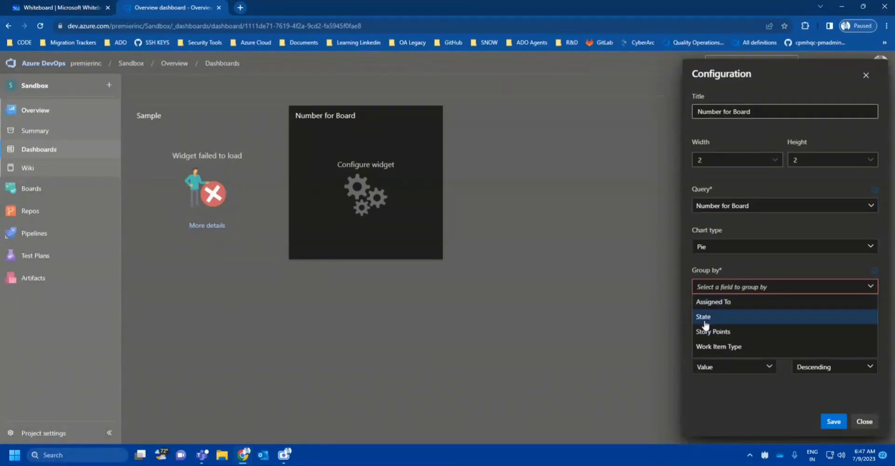
left_click(705, 318)
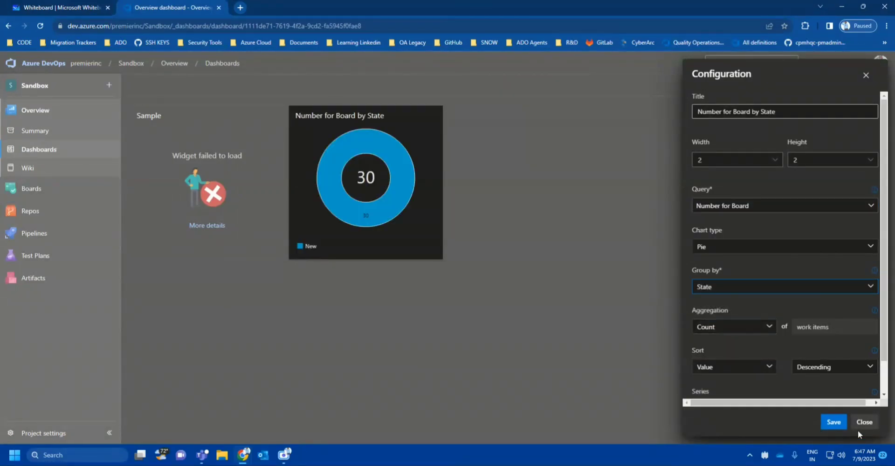
left_click(835, 422)
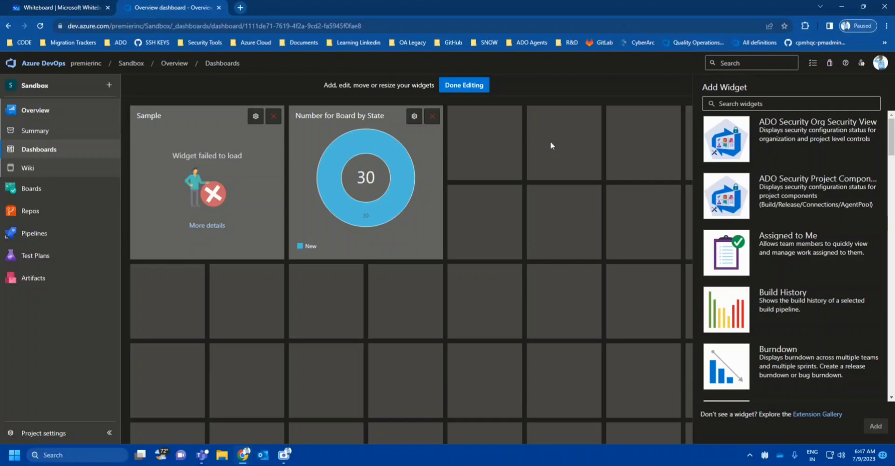
left_click(469, 87)
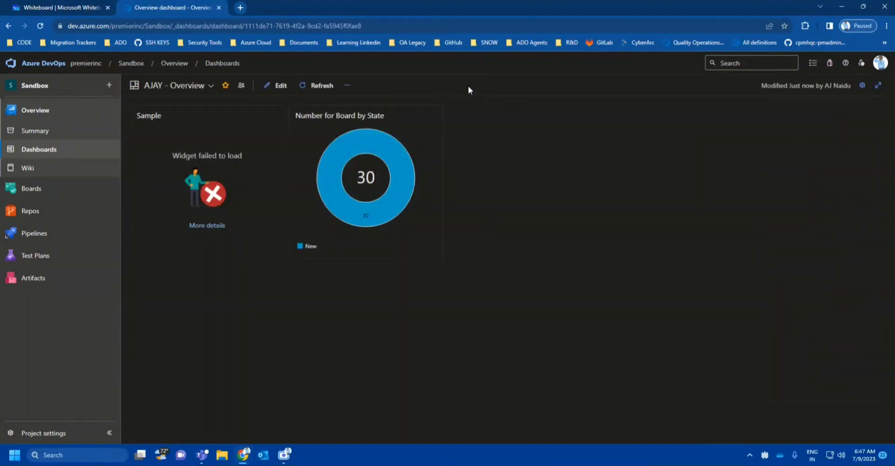
Step: Delete the "Number for Board by State" widget from the dashboard and confirm the deletion
mouse_move(395, 136)
left_click(436, 114)
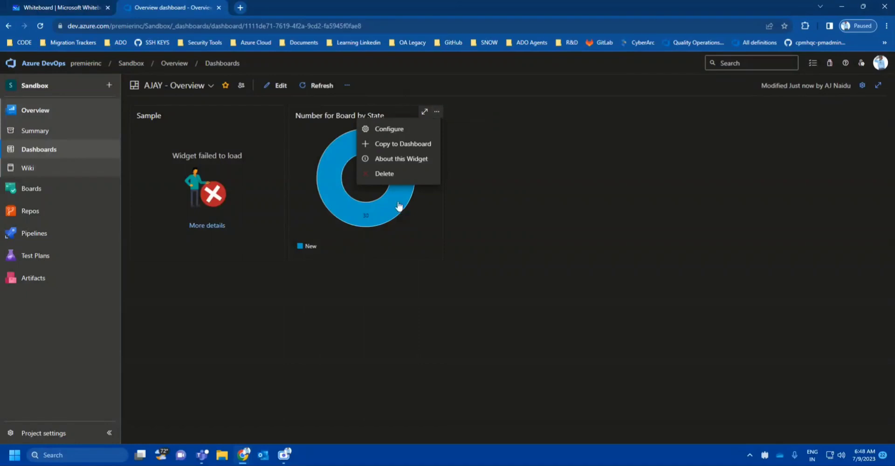
left_click(382, 174)
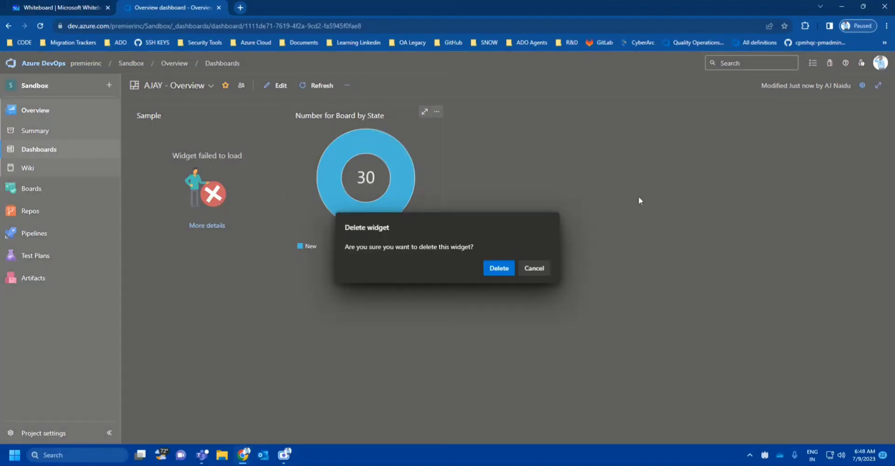
left_click(501, 270)
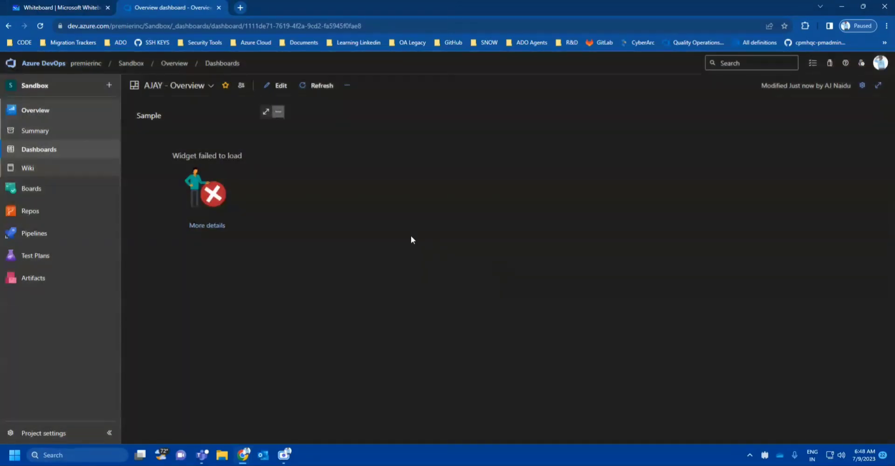
Step: View the Sandbox project's wiki, reading the test page and the Welcome to Sandbox page
left_click(53, 172)
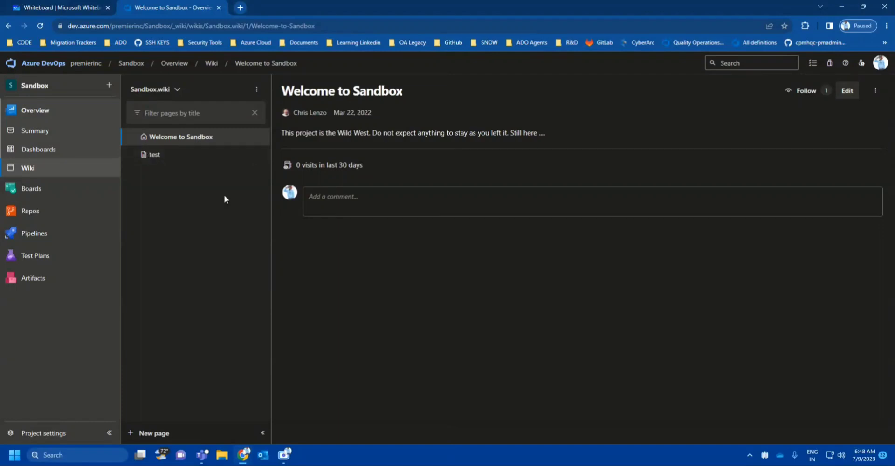
left_click(166, 158)
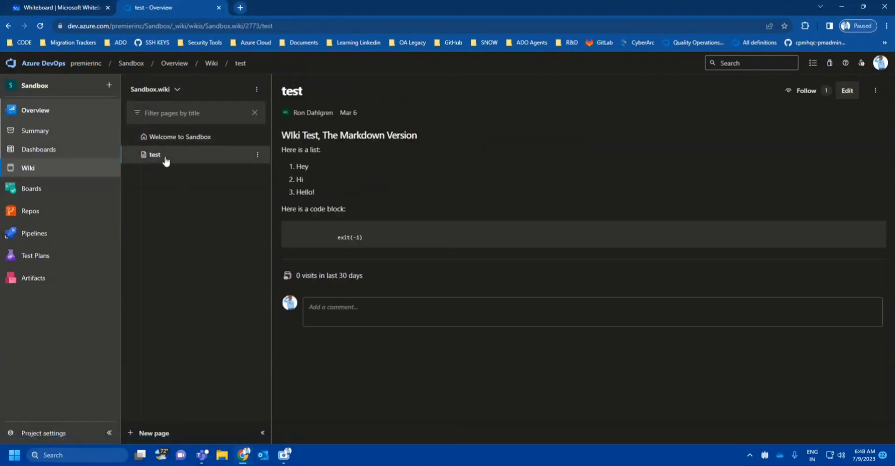
left_click(148, 140)
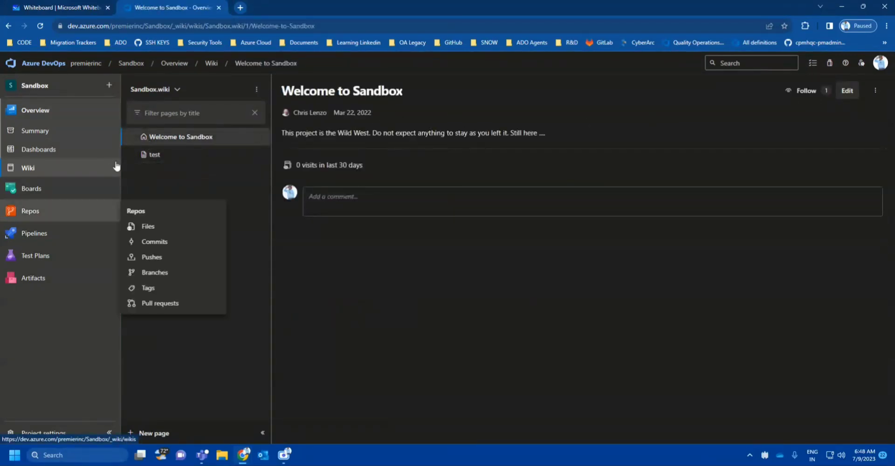
left_click(40, 168)
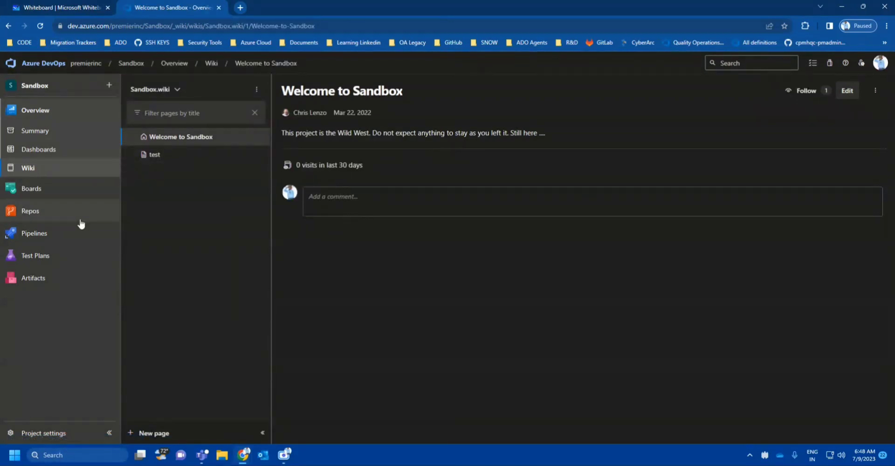
mouse_move(81, 226)
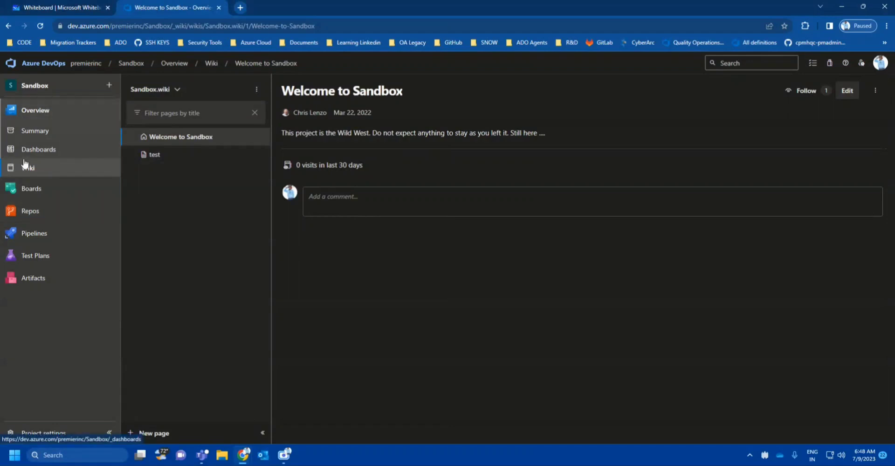
Step: Open the project's work items, remove the ADVDA area filter and deselect the highlighted work item
left_click(15, 195)
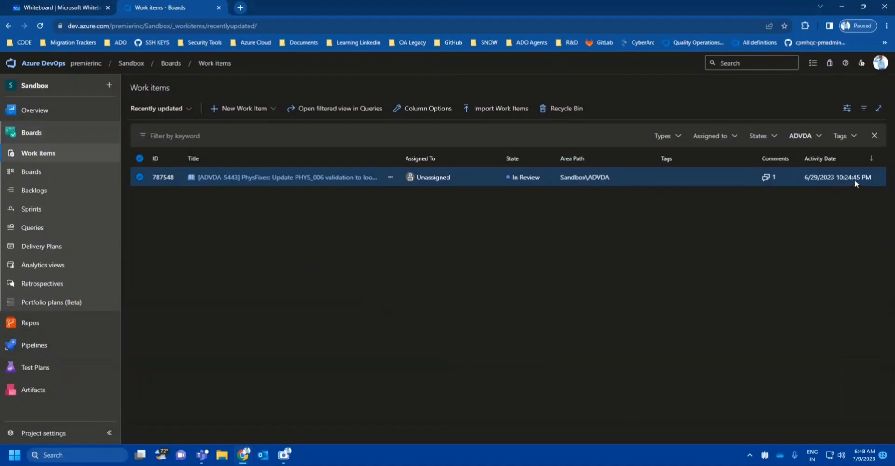
left_click(809, 139)
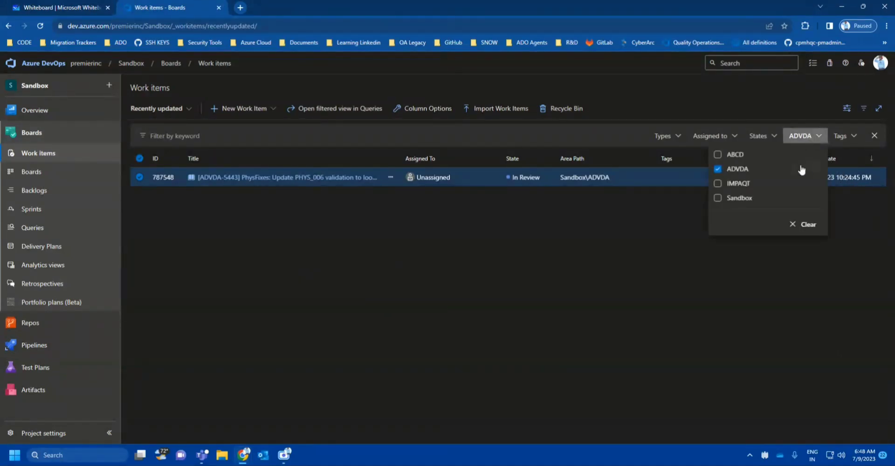
left_click(718, 169)
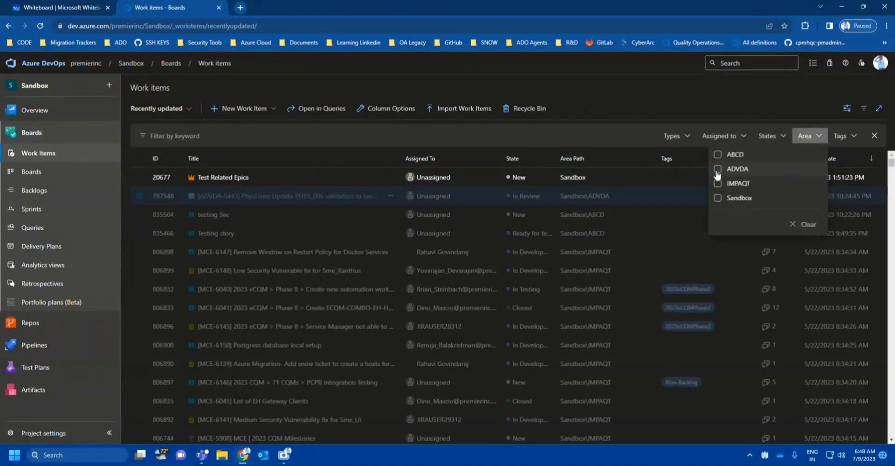
left_click(695, 97)
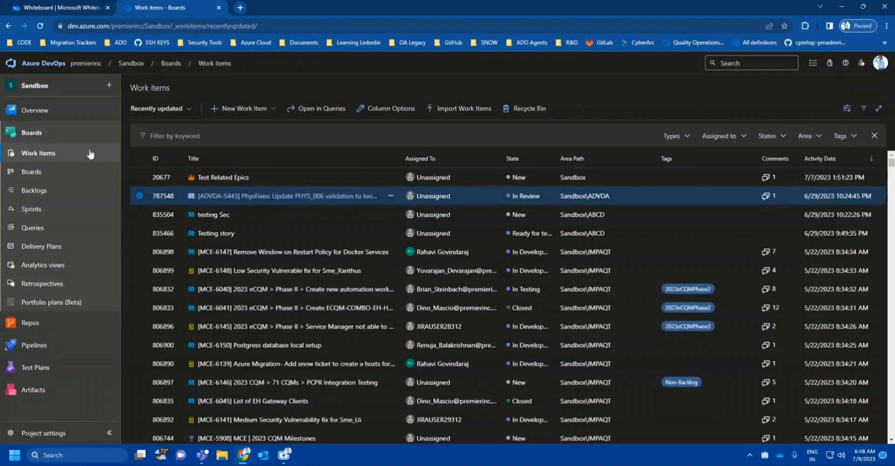
left_click(140, 196)
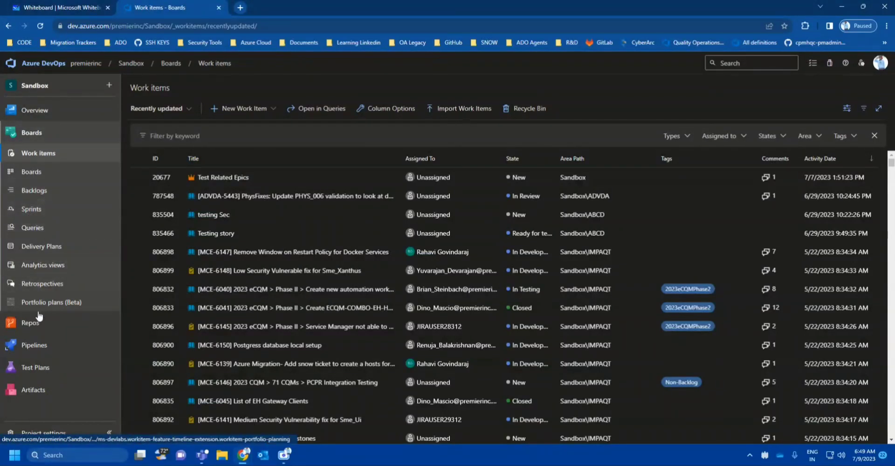
Step: View the ADVDA team's stories board, its backlog and its sprints page
mouse_move(42, 318)
left_click(32, 180)
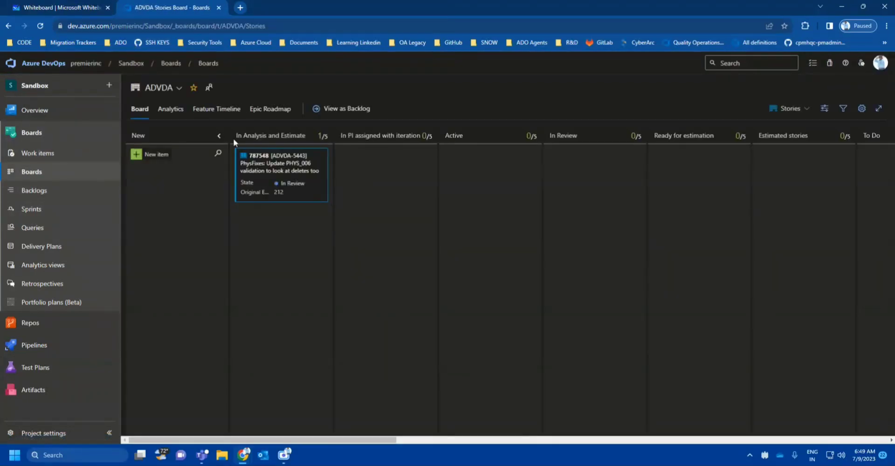
left_click(175, 91)
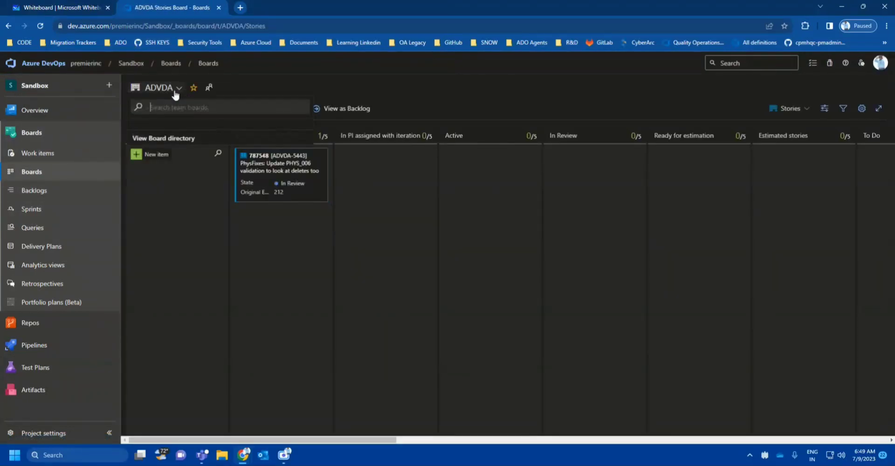
left_click(510, 275)
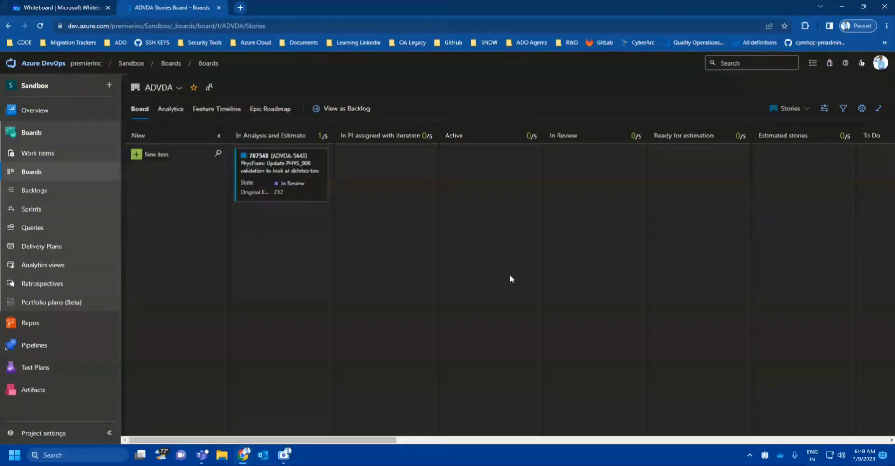
left_click(48, 190)
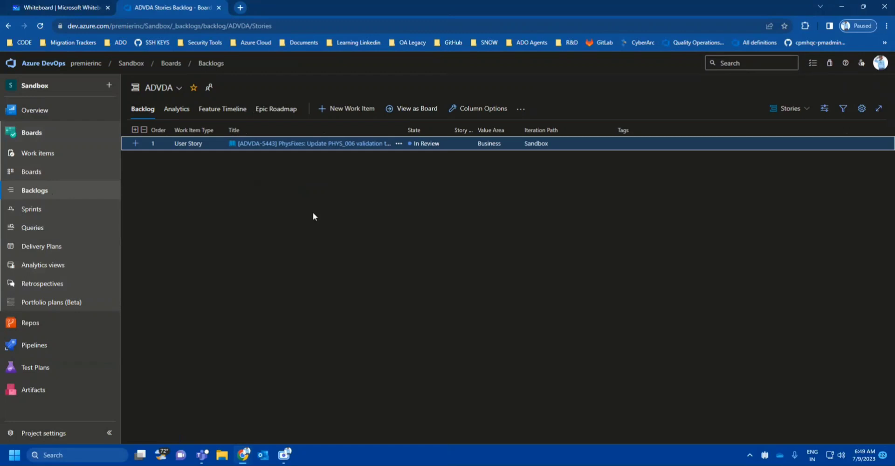
left_click(32, 209)
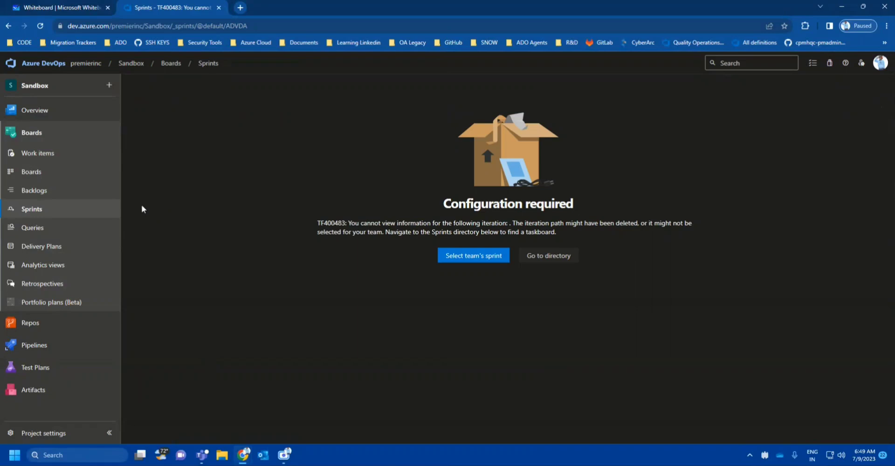
Step: Start a new query from the list of all queries, remove its Work Item Type clause and run it
left_click(23, 230)
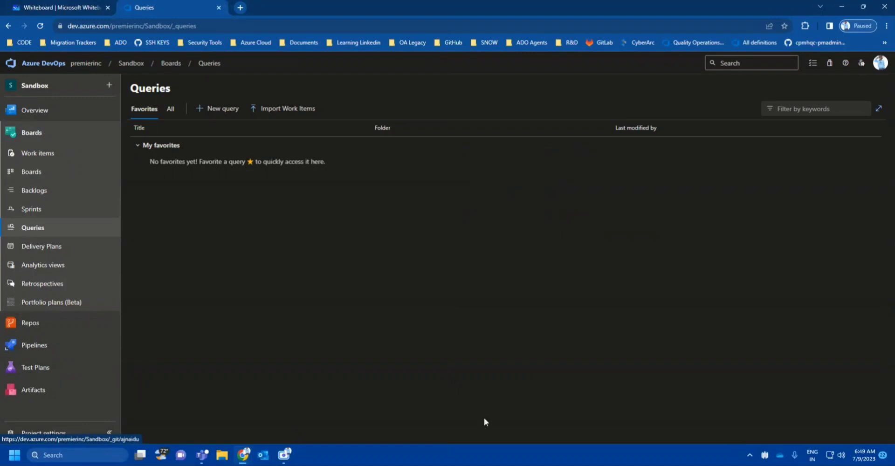
left_click(170, 109)
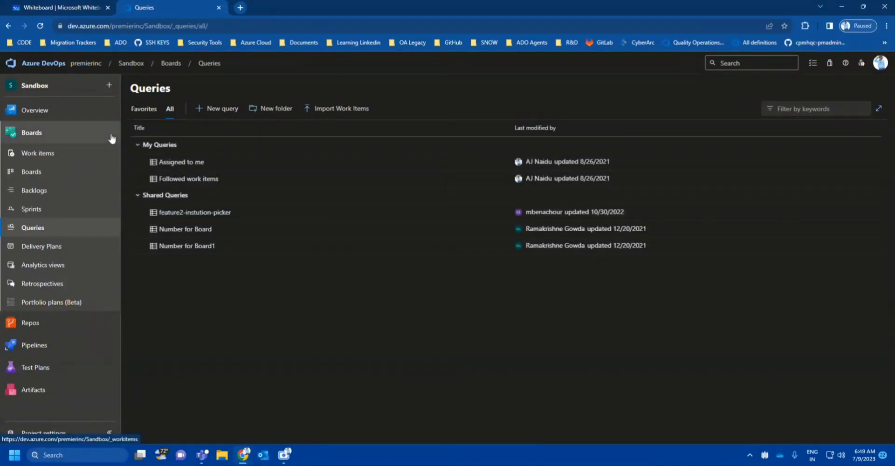
left_click(214, 114)
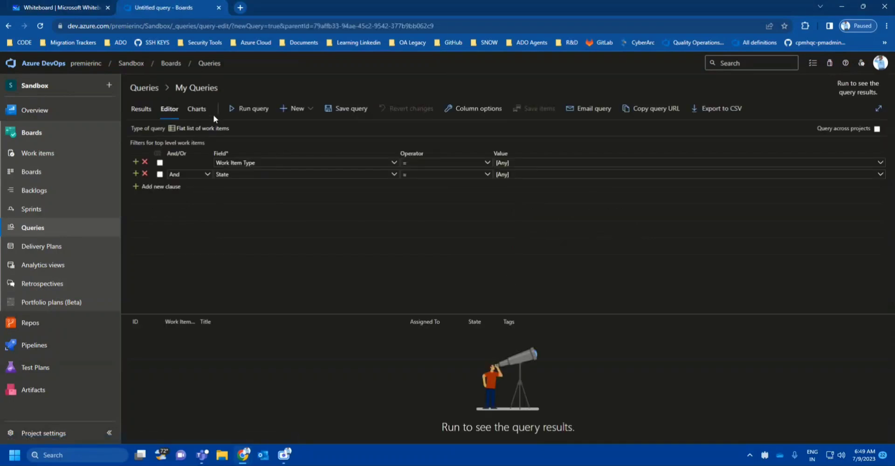
left_click(145, 162)
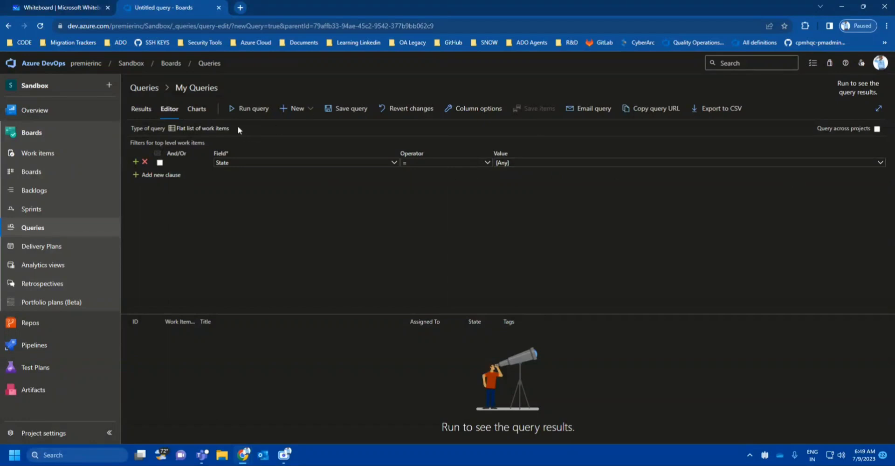
left_click(239, 109)
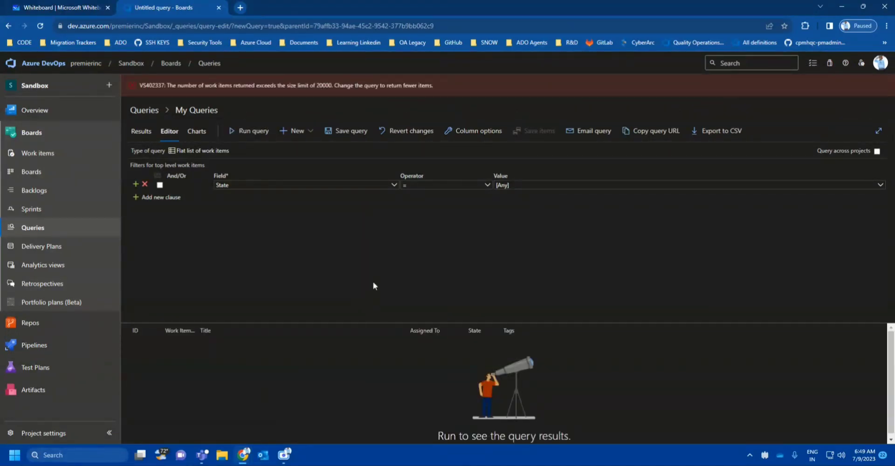
Step: Change the remaining query clause to Tags Contains 2021Q3Planned and run the query
left_click(394, 185)
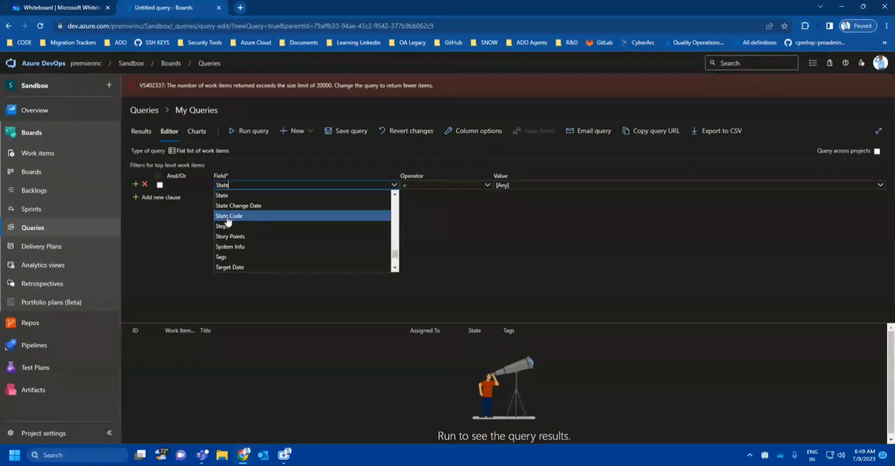
left_click(227, 257)
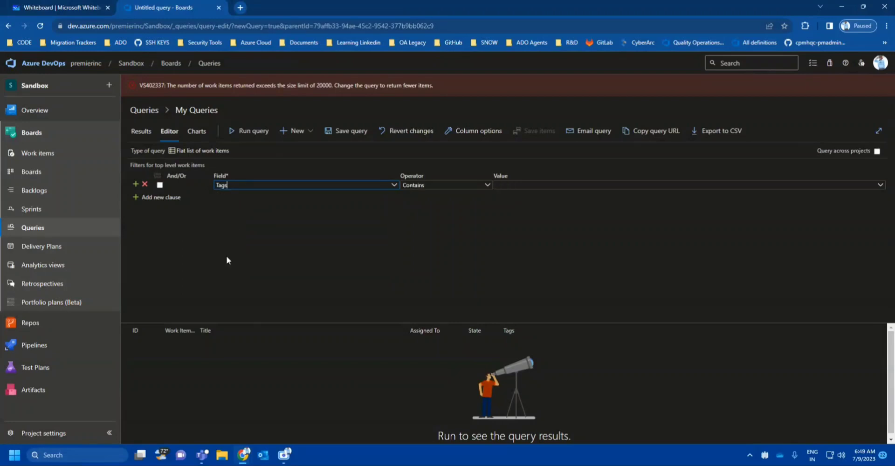
left_click(880, 185)
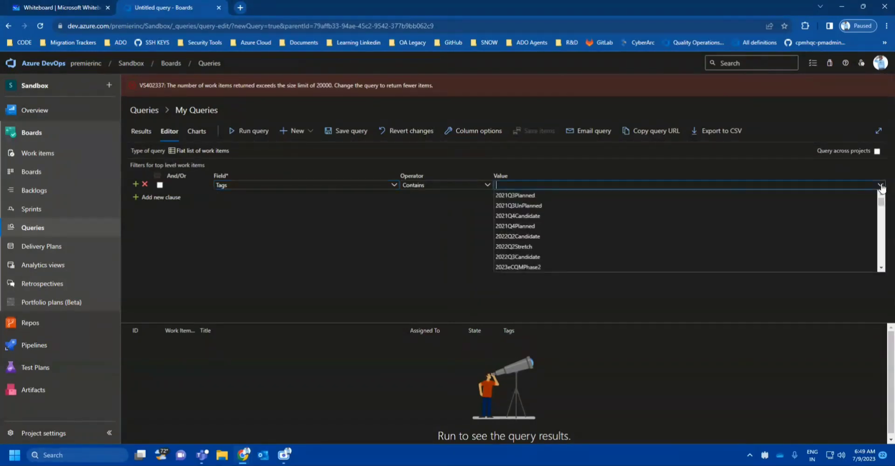
left_click(528, 195)
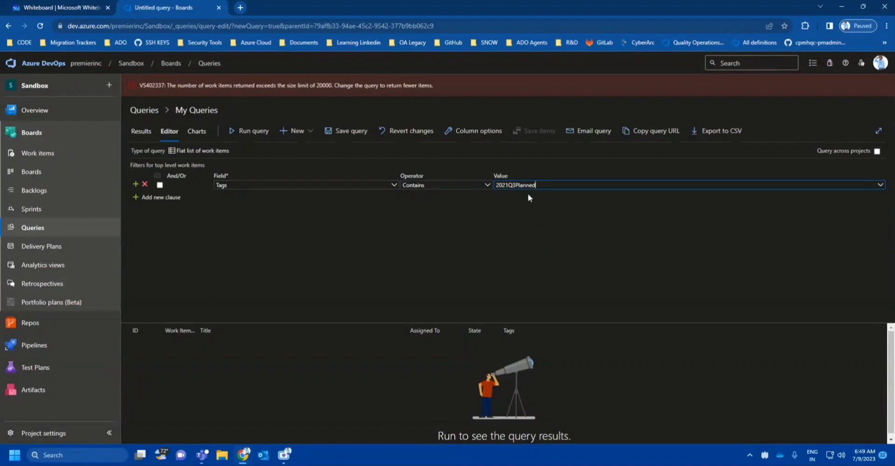
left_click(237, 130)
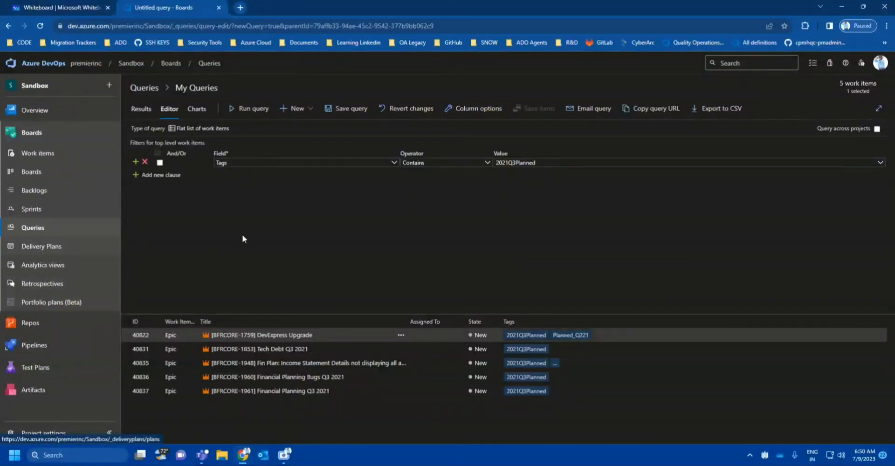
Step: Leave the query editor for the project's Repos files, discarding the unsaved query
left_click(33, 324)
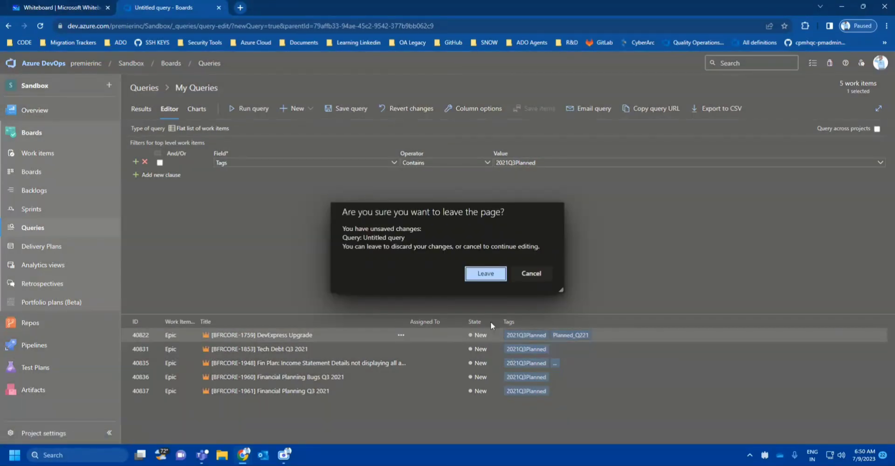
left_click(476, 280)
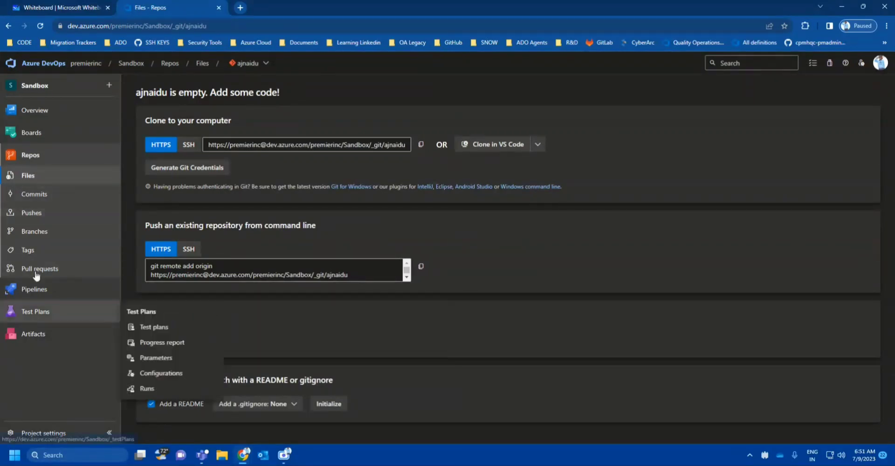
Step: Open the job details of the demo pipeline run "Set up CI with Azure Pipelines" from the recently run pipelines
left_click(30, 291)
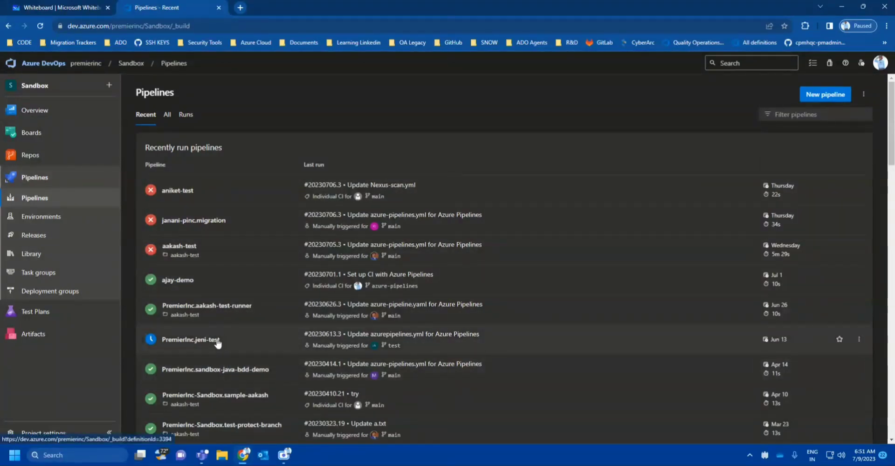
left_click(196, 280)
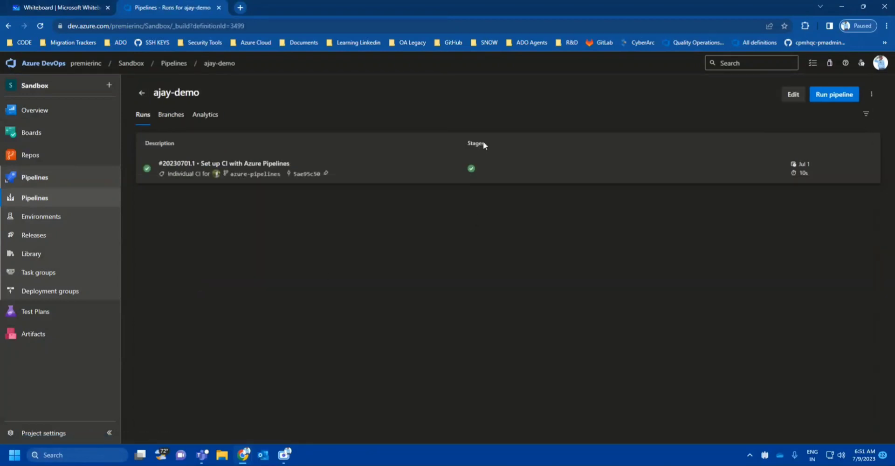
left_click(471, 170)
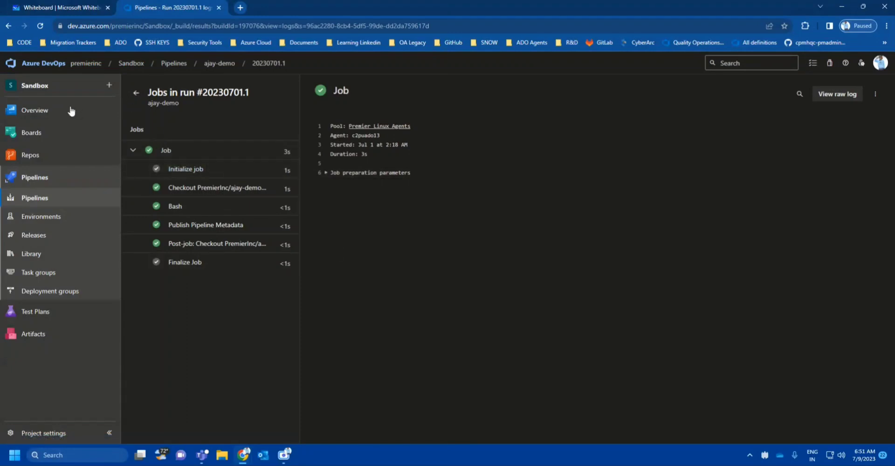
Step: Look through the project's releases, recent pipelines, environments and library variable groups, and return to the pipelines list
mouse_move(70, 111)
left_click(19, 237)
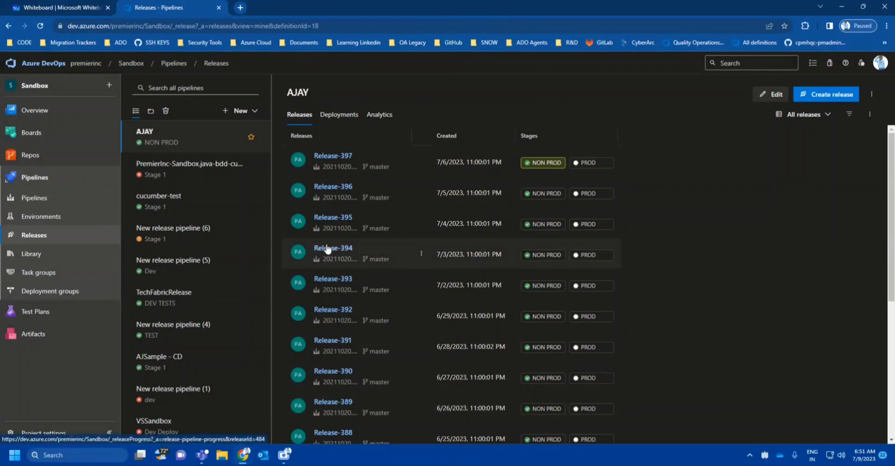
left_click(16, 199)
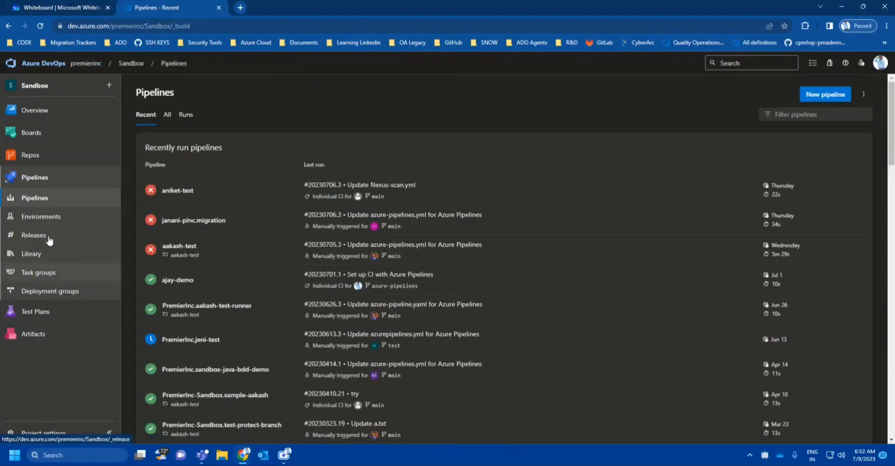
left_click(26, 225)
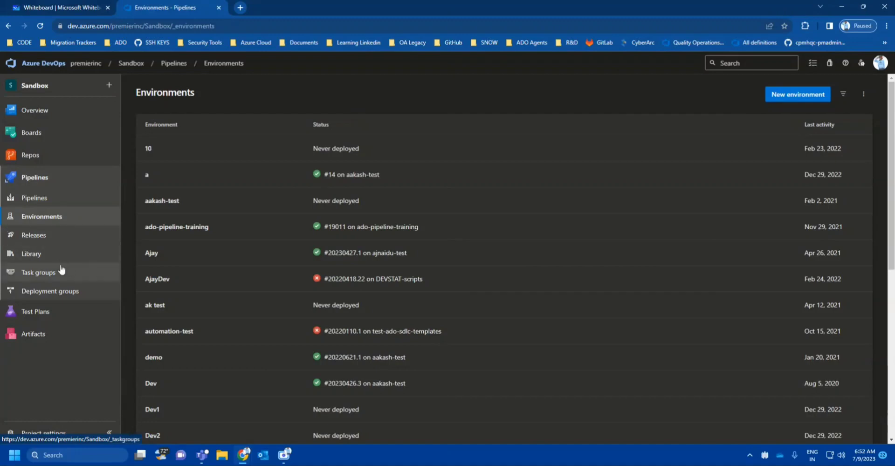
left_click(40, 257)
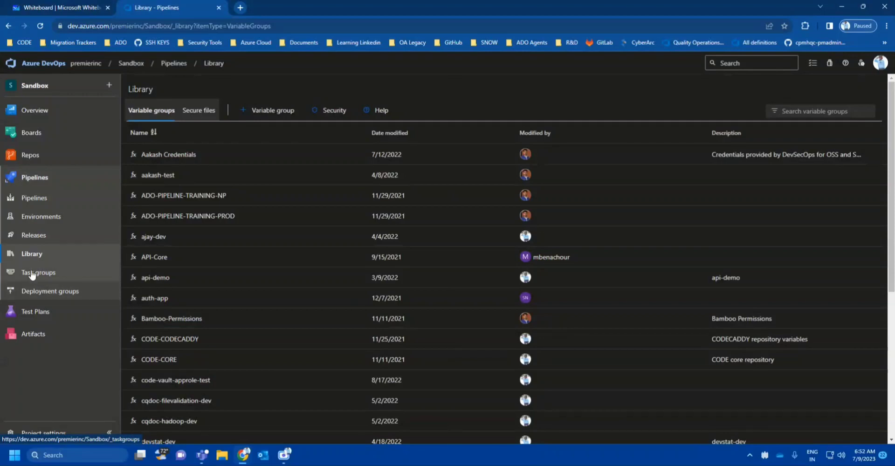
left_click(25, 199)
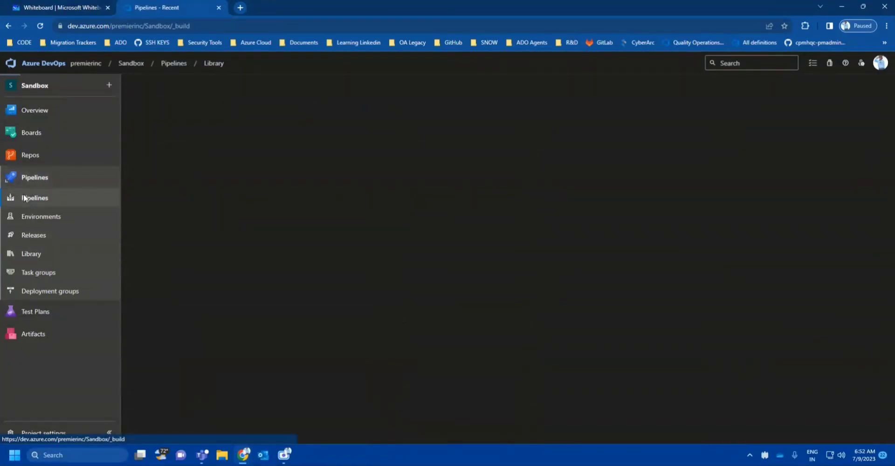
Step: Open the SCMSample test plan from the list of all test plans and look through the SCM suite's test cases
left_click(49, 312)
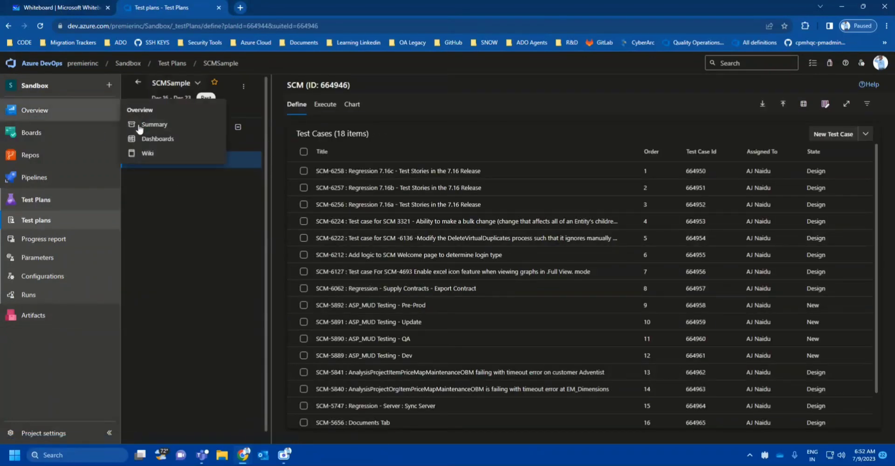
left_click(137, 87)
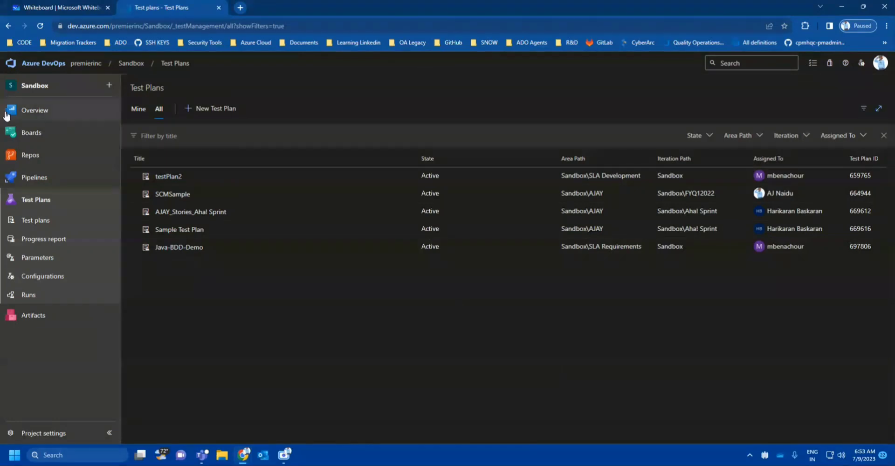
left_click(172, 194)
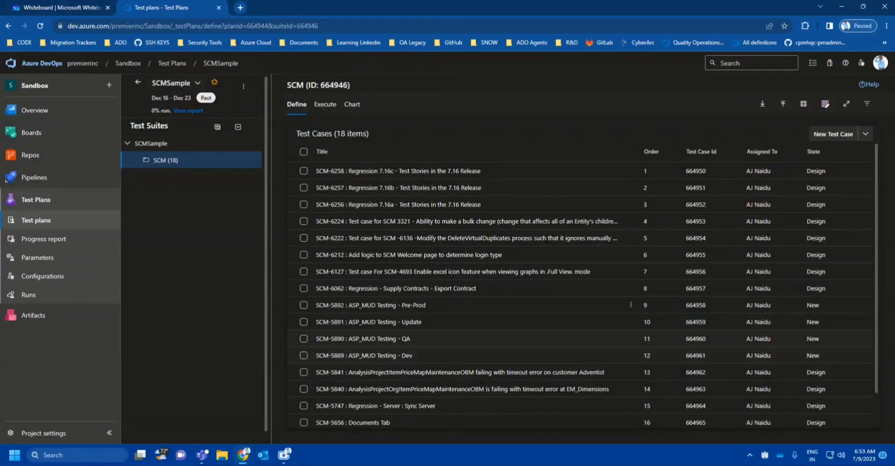
scroll(350, 159, "down", 1)
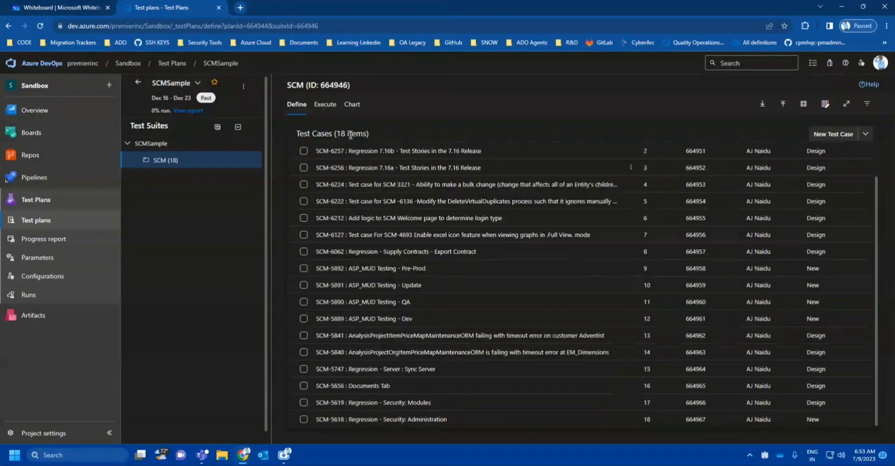
left_click(304, 151)
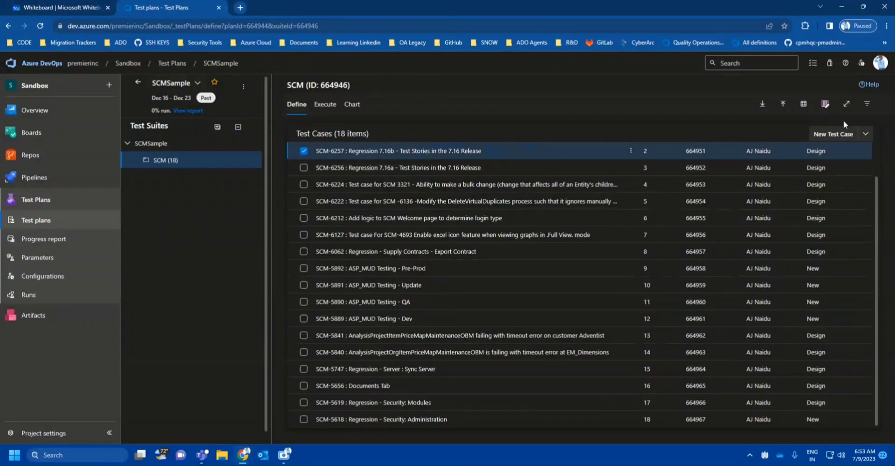
Step: View the SCM suite's test points for execution, returning to the test plans list and reopening the SCMSample plan
left_click(319, 107)
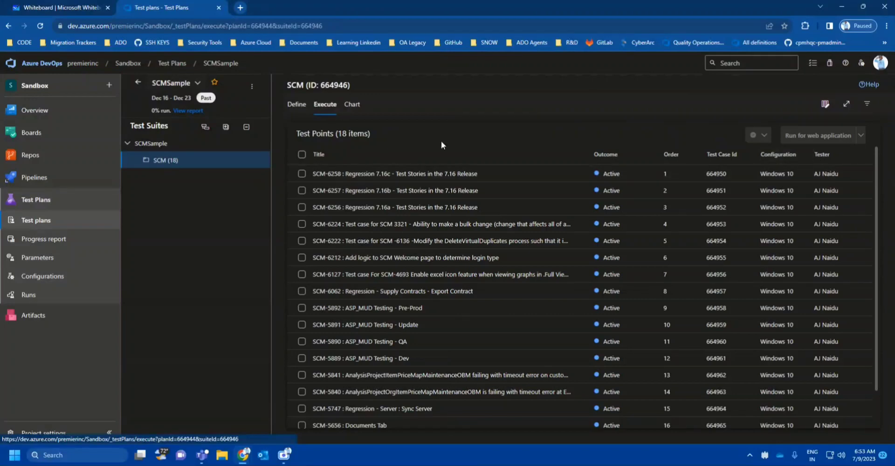
left_click(302, 174)
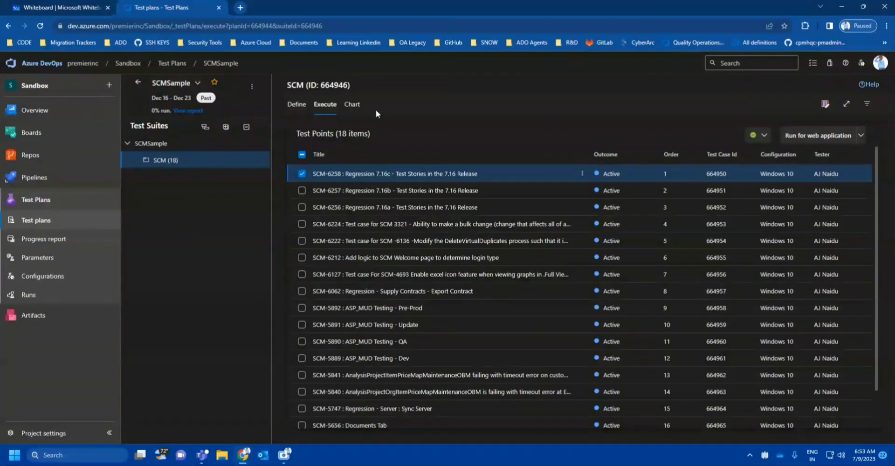
left_click(138, 83)
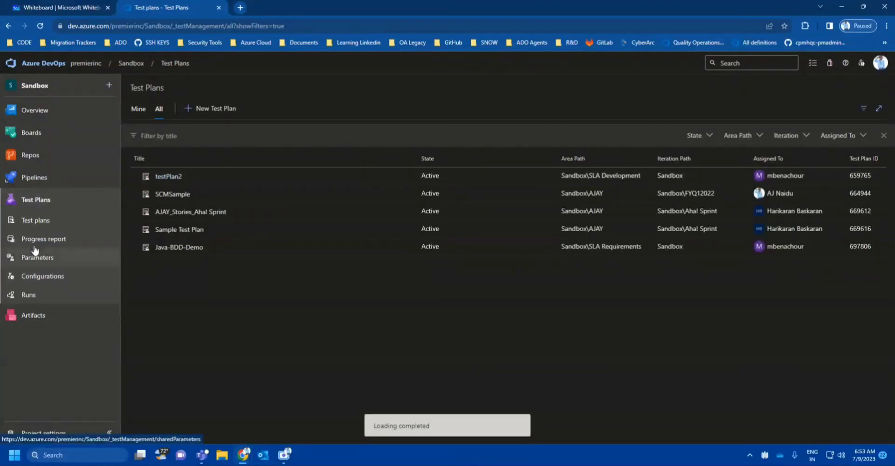
left_click(26, 223)
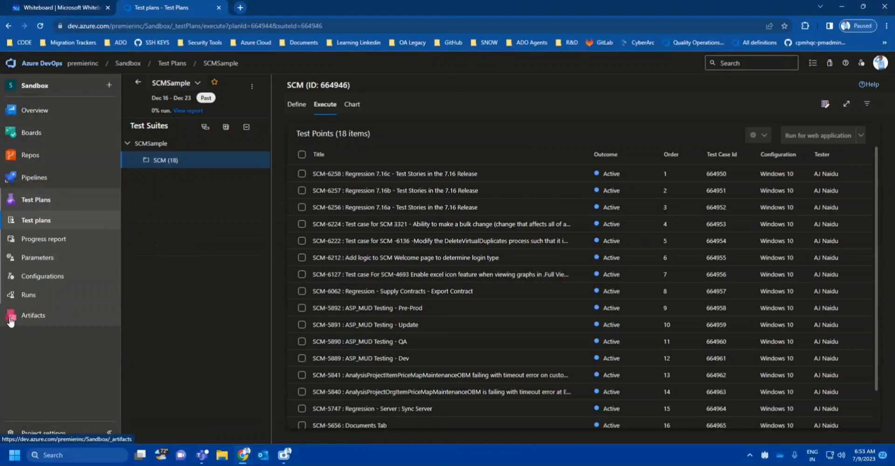
Step: View the project's ParsersRepo artifact feed and open the list of teams in the Sandbox project settings
left_click(10, 317)
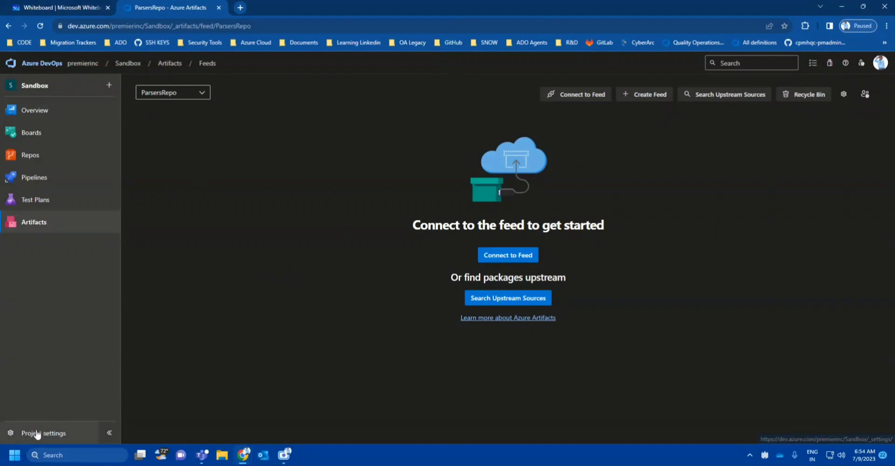
left_click(37, 434)
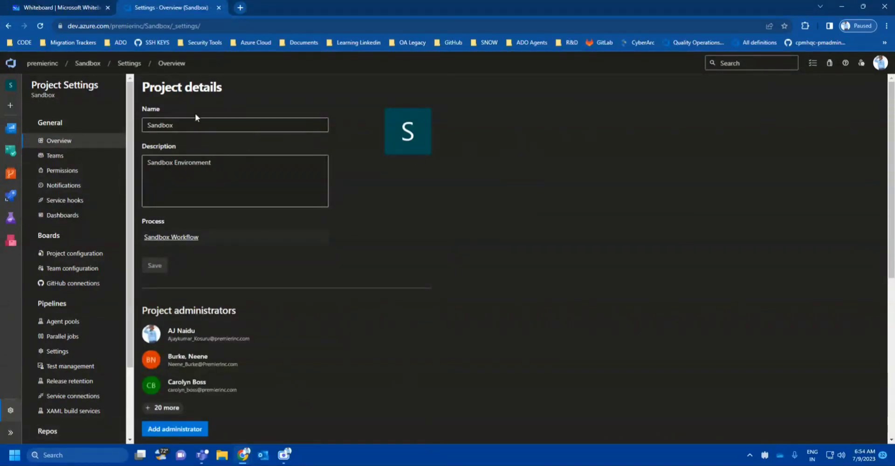
left_click(63, 156)
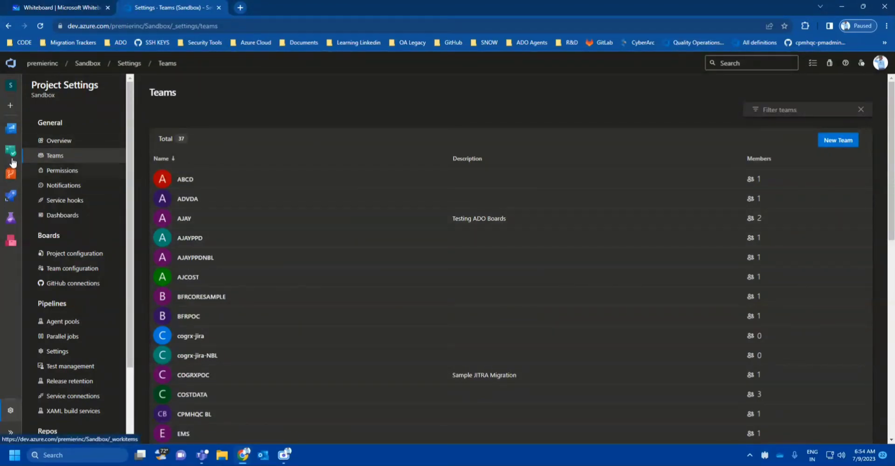
Step: View the ADVDA team's Stories board and return to the project's team settings
mouse_move(10, 151)
left_click(76, 176)
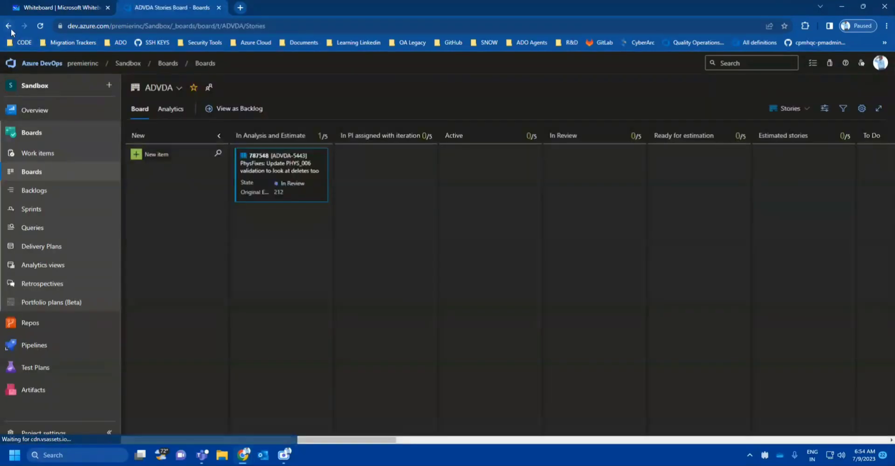
left_click(8, 26)
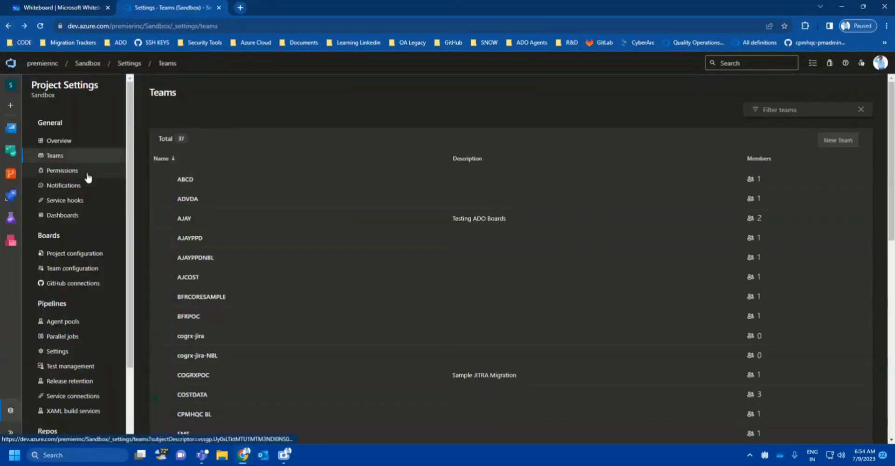
Step: Open the project's permission groups and look over the new group form and its member choices without creating a group
left_click(87, 172)
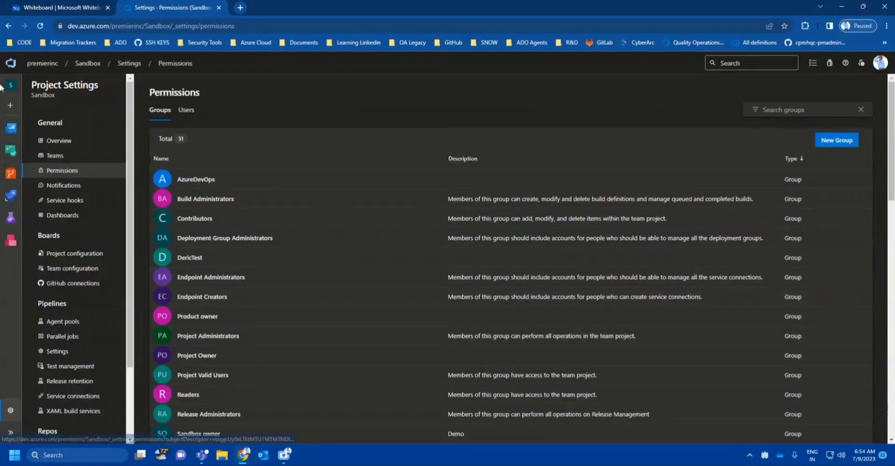
left_click_drag(59, 96, 38, 96)
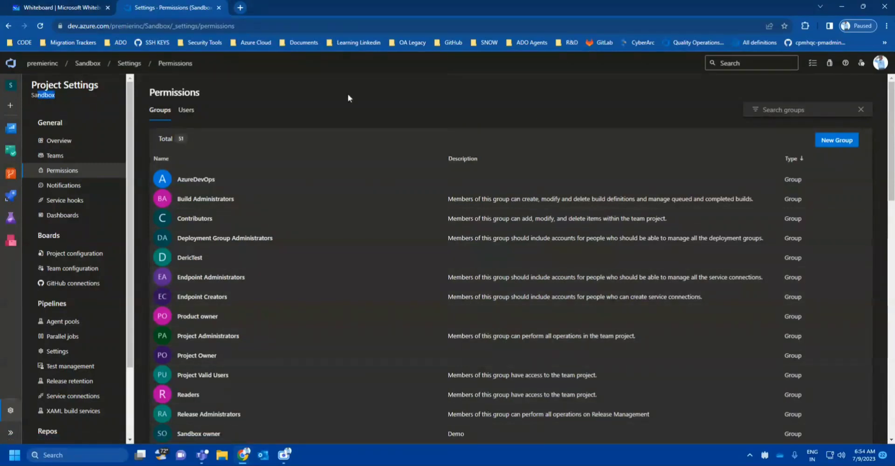
left_click(837, 140)
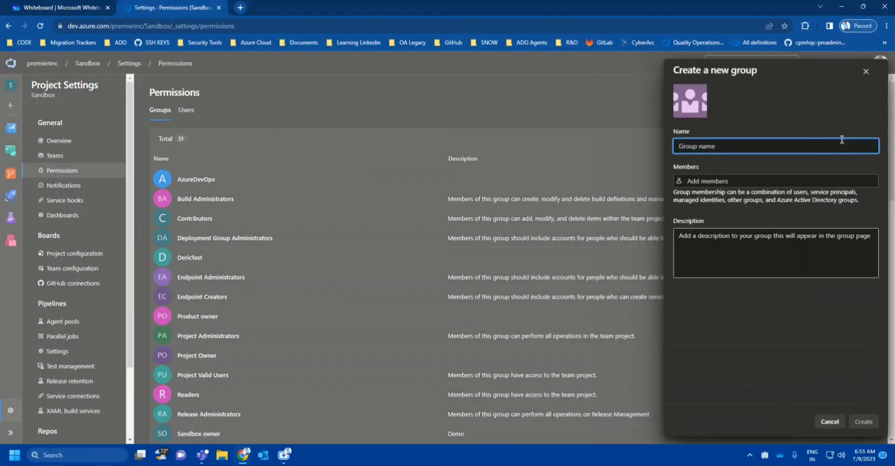
left_click(687, 180)
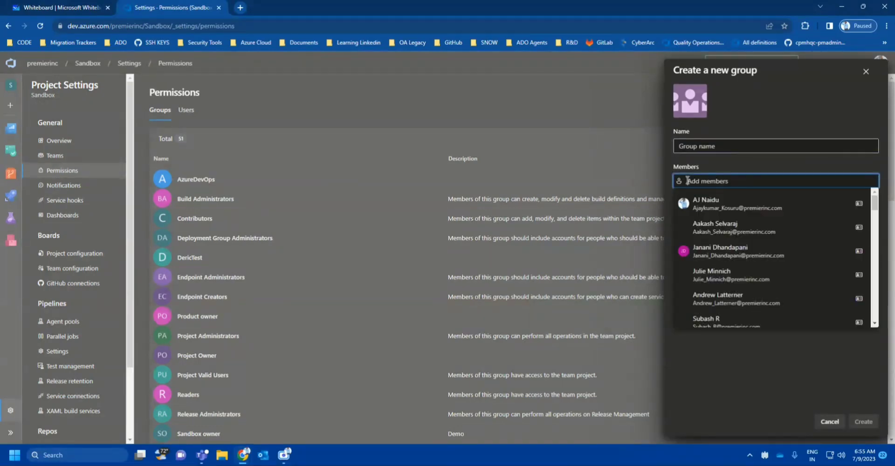
left_click(865, 71)
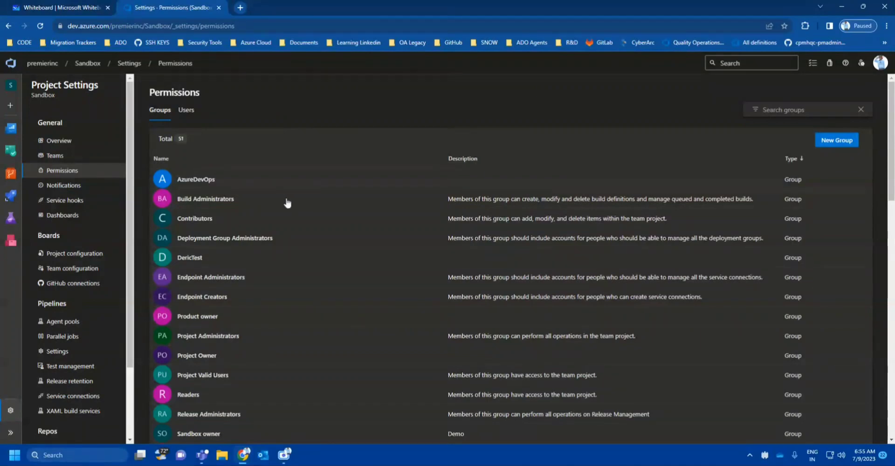
Step: Open the AzureDevOps group and examine its General, Boards, Analytics and Test Plans permissions
left_click(200, 179)
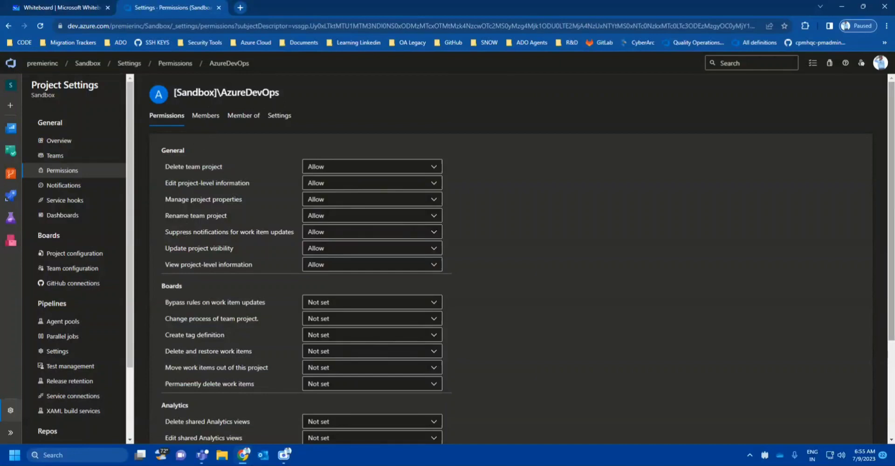
mouse_move(892, 207)
left_mouse_down()
mouse_move(892, 303)
mouse_move(892, 212)
left_mouse_up()
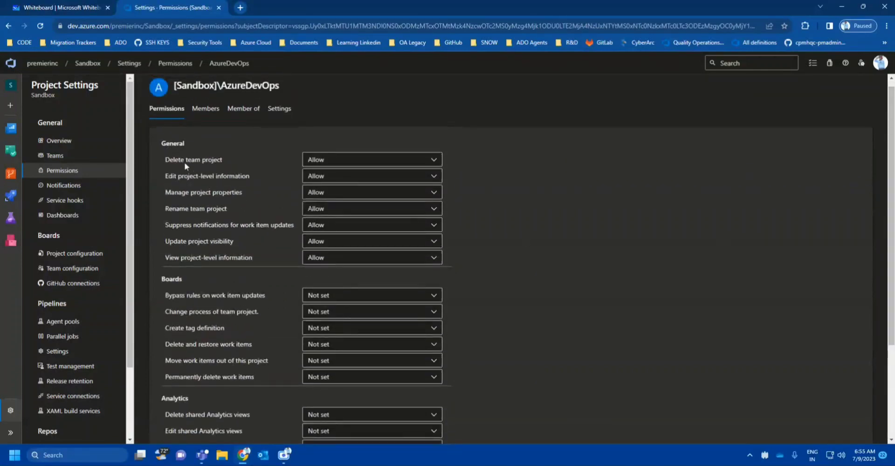
left_click_drag(218, 159, 209, 159)
left_click(180, 162)
left_click_drag(260, 256, 136, 179)
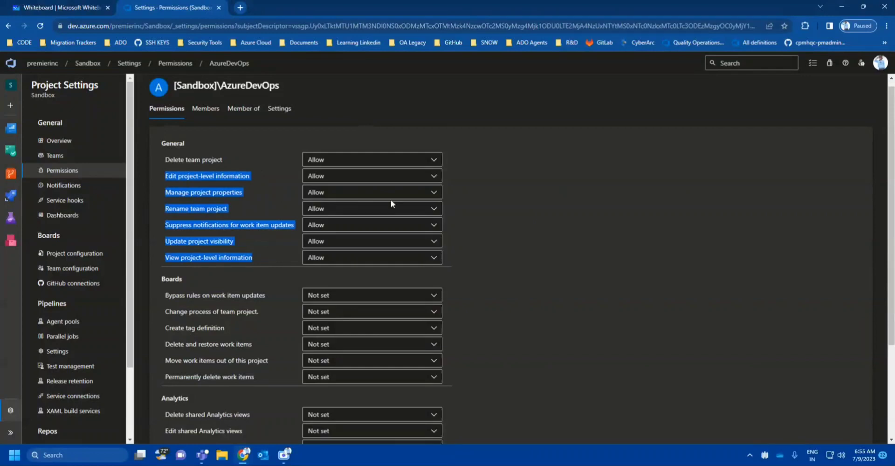
scroll(273, 268, "down", 2)
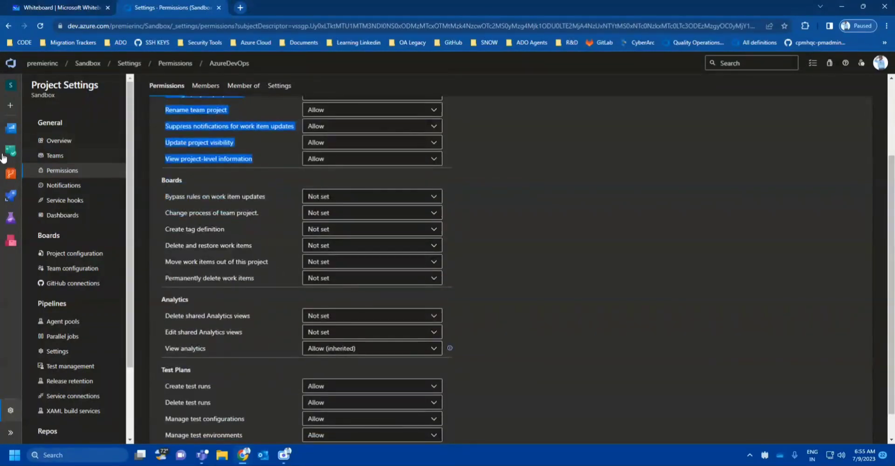
left_click_drag(203, 197, 228, 275)
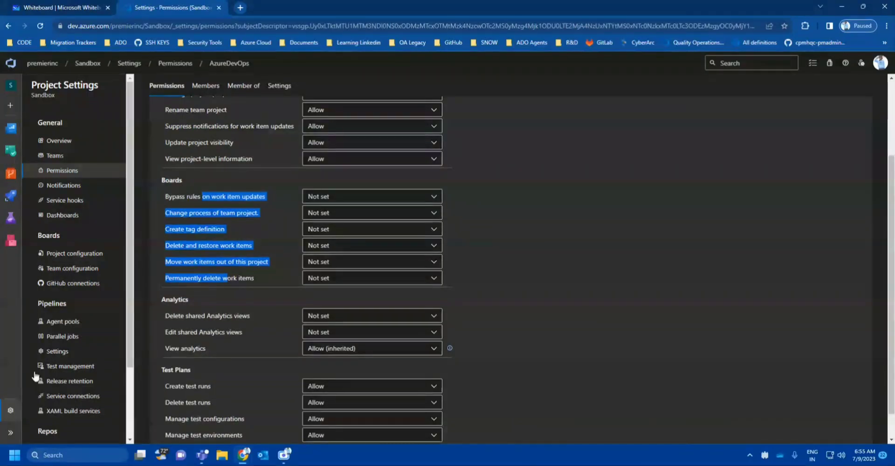
left_click_drag(192, 315, 202, 332)
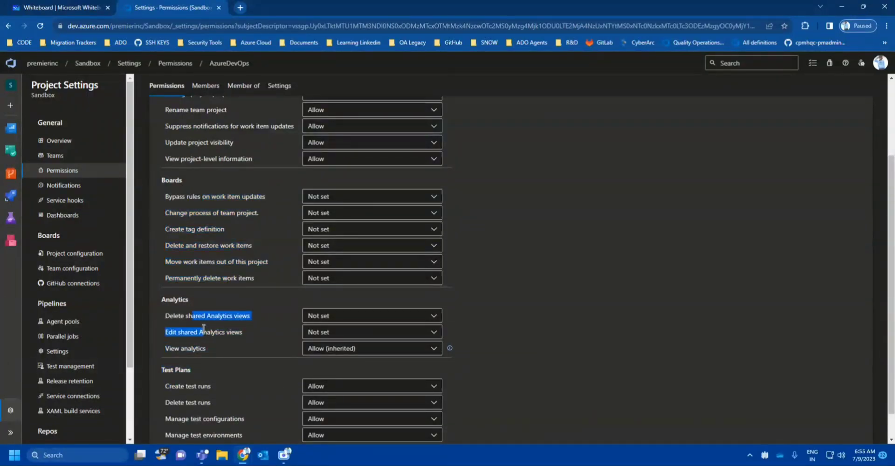
scroll(204, 329, "down", 1)
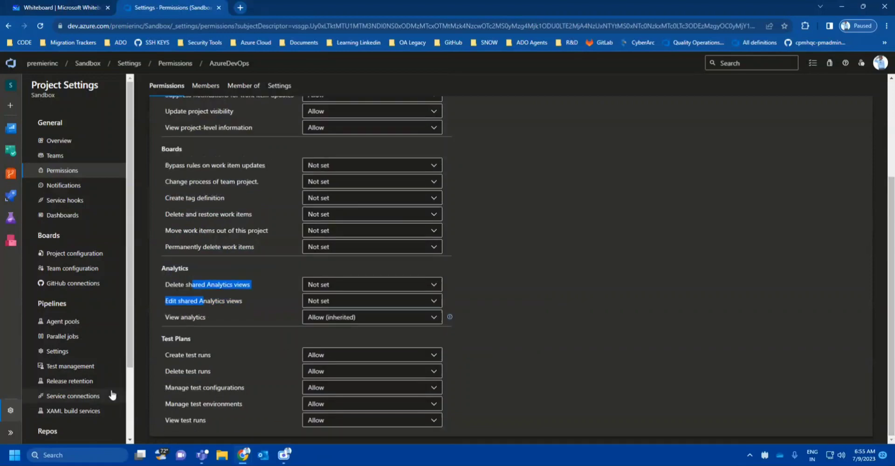
left_click_drag(181, 355, 229, 427)
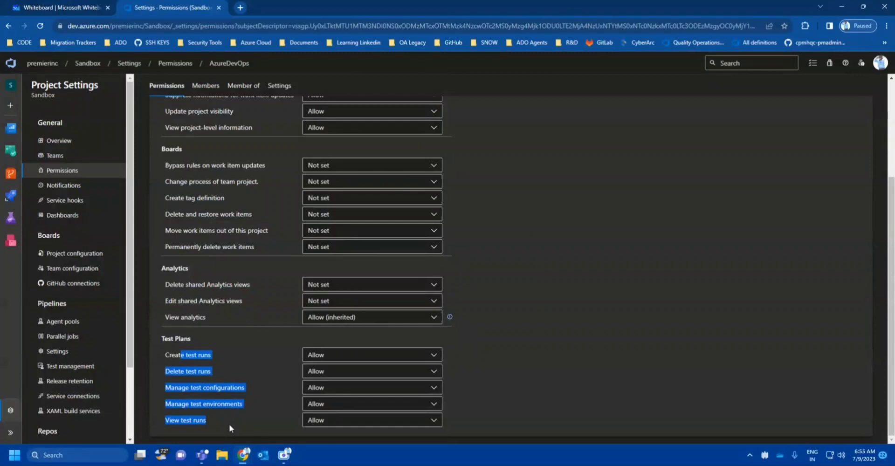
left_click(728, 370)
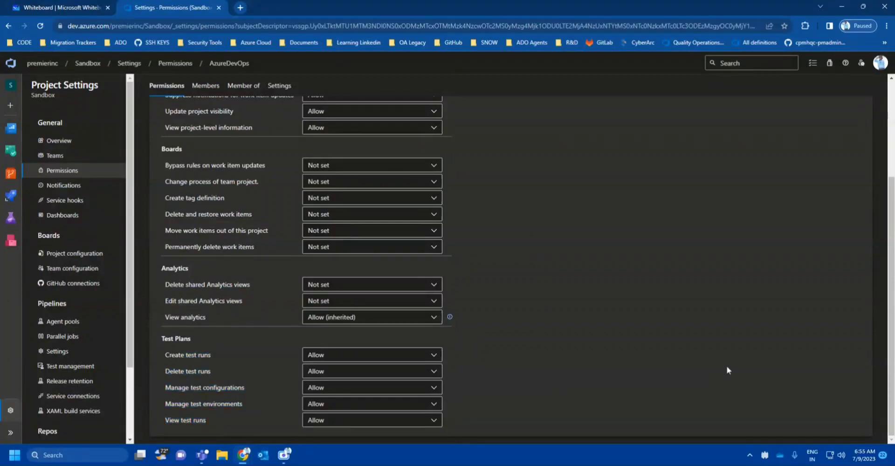
scroll(819, 299, "up", 3)
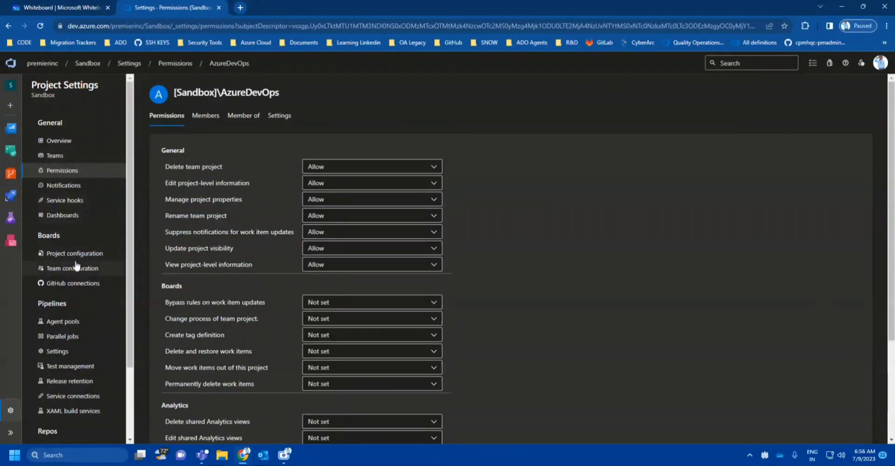
Step: Open the LMS_Windows_Agents pool from the project's agent pools, view its agents and look over the remaining project settings categories
left_click(66, 325)
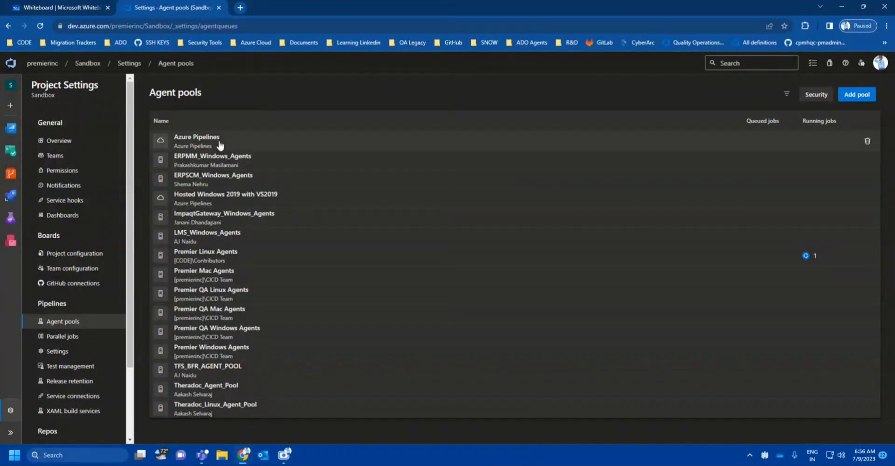
left_click(205, 230)
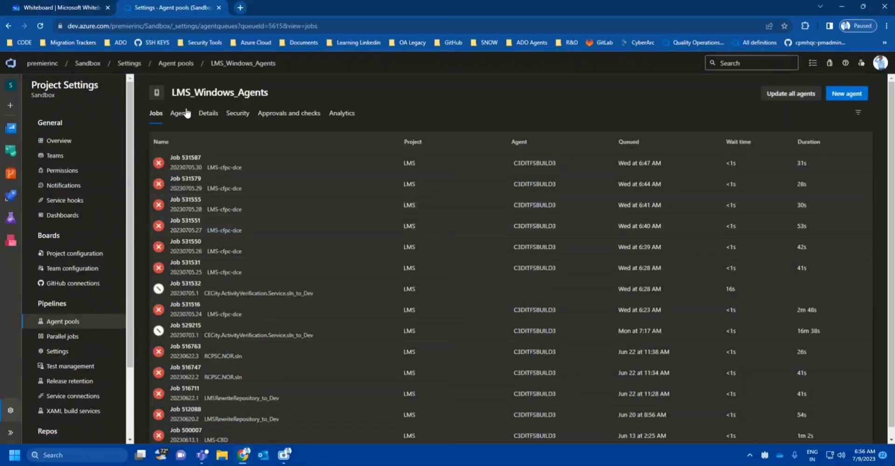
left_click(186, 113)
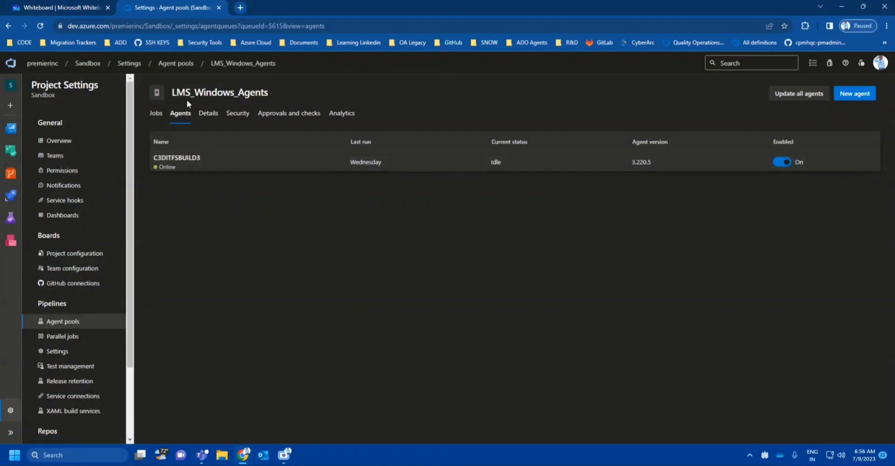
left_click_drag(237, 87, 350, 111)
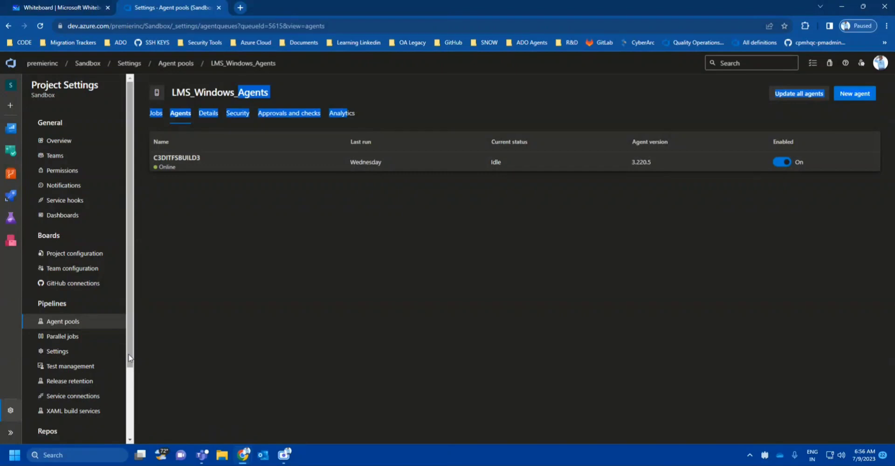
scroll(130, 370, "down", 2)
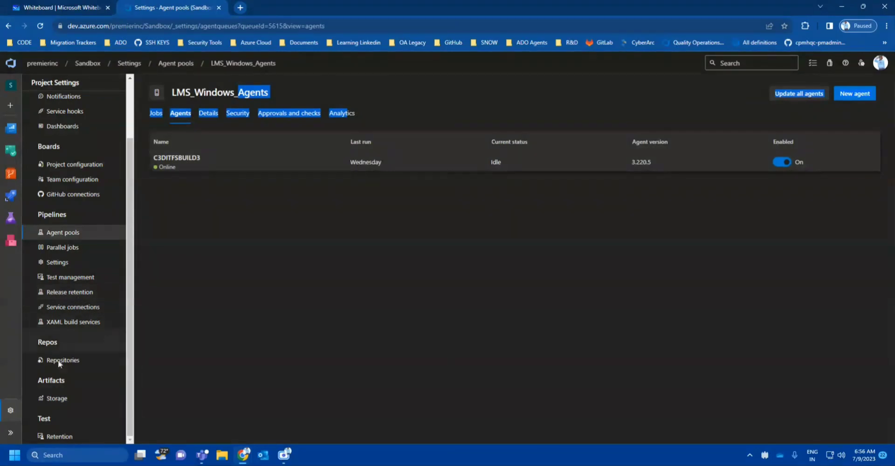
scroll(66, 376, "up", 2)
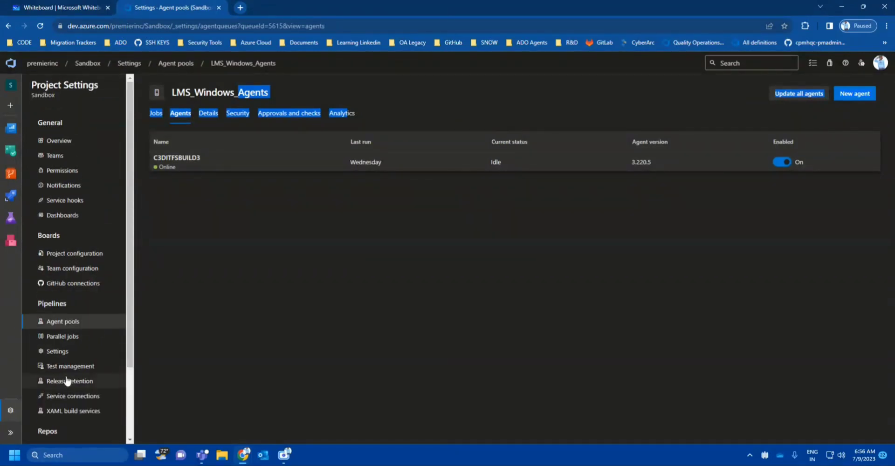
Step: Open the premierinc organization's settings from its project list and view the Users and Billing pages
left_click(409, 359)
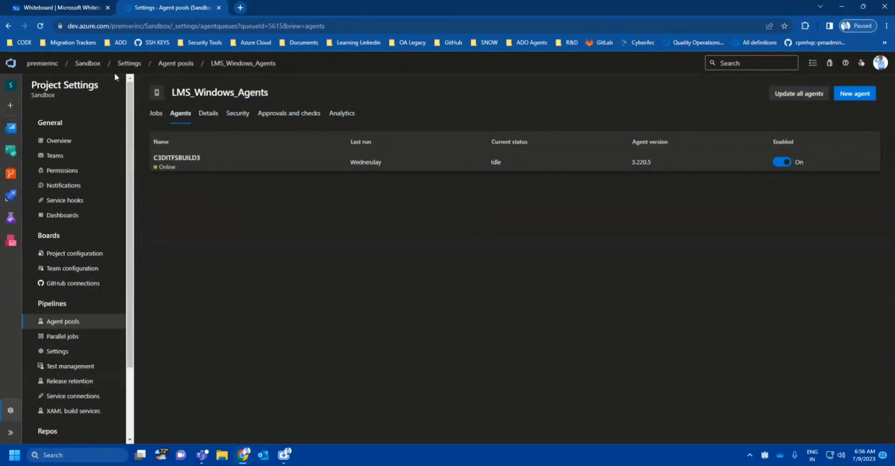
left_click(88, 64)
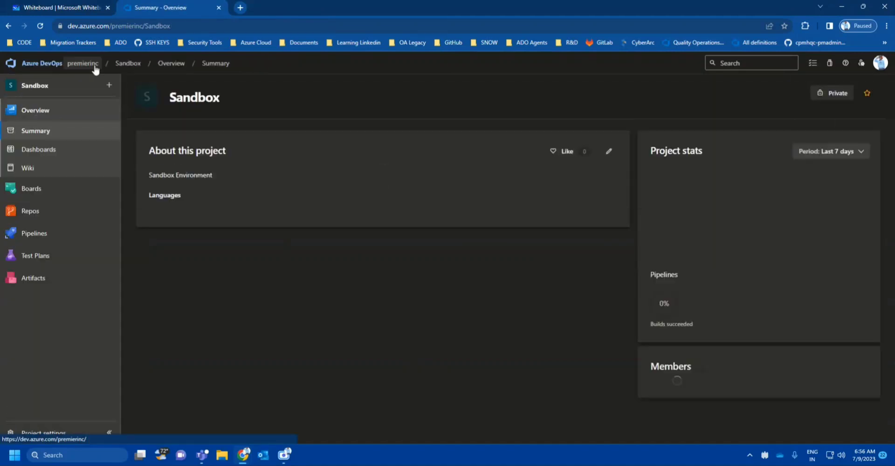
left_click(42, 65)
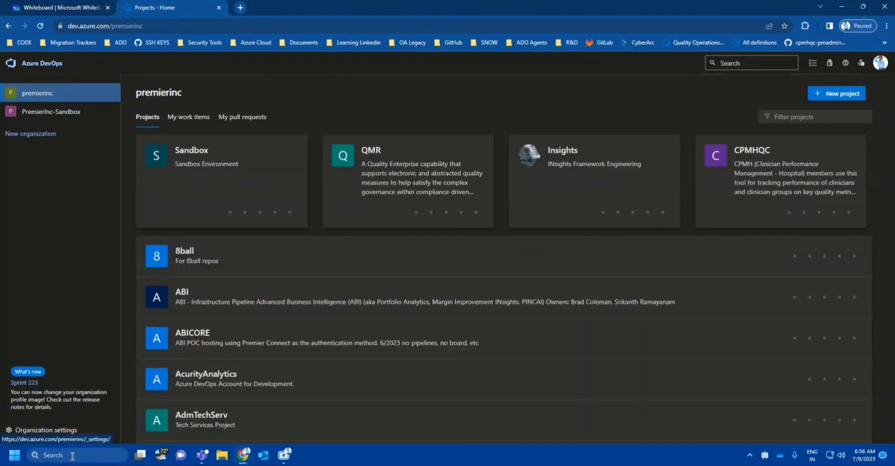
left_click(57, 436)
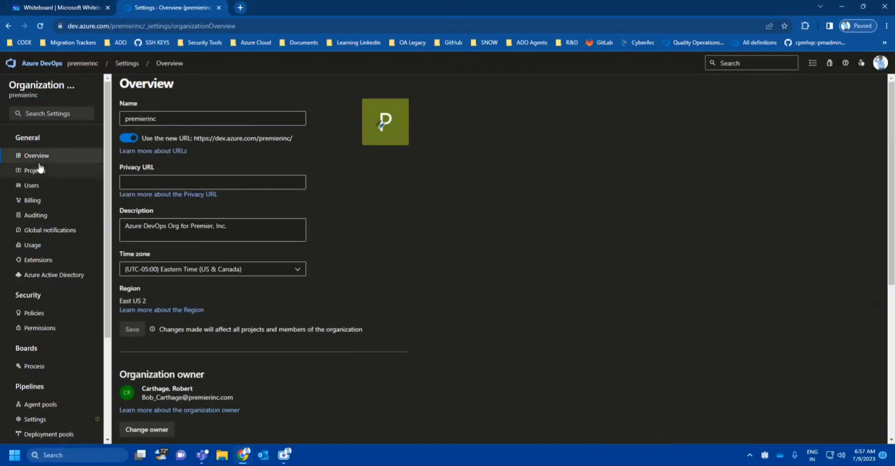
left_click(32, 188)
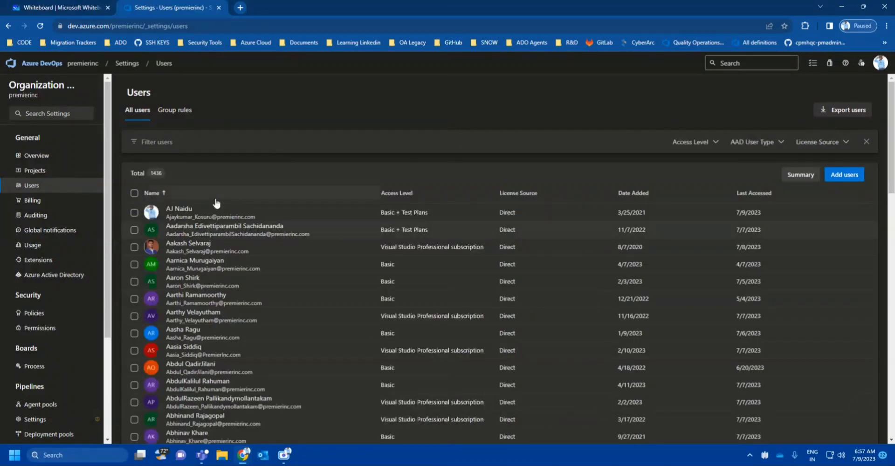
left_click(51, 204)
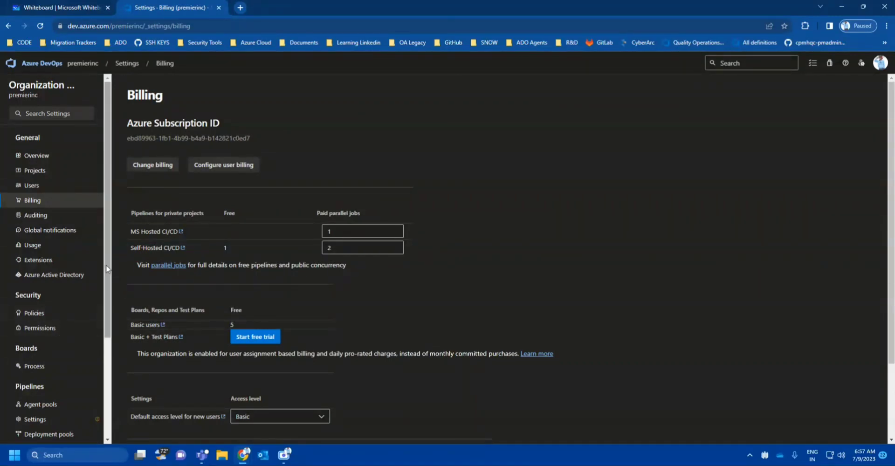
Step: Open the organization's Boards process list and look over the remaining organization settings categories
scroll(111, 345, "down", 2)
scroll(112, 345, "down", 1)
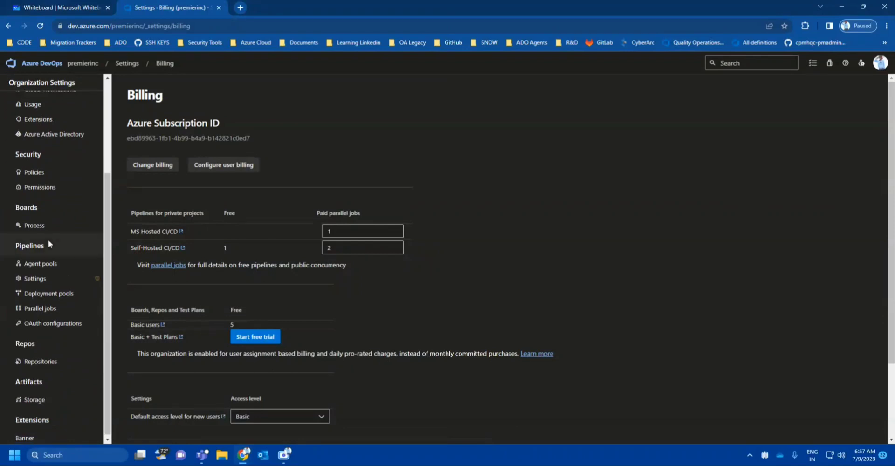
left_click(35, 225)
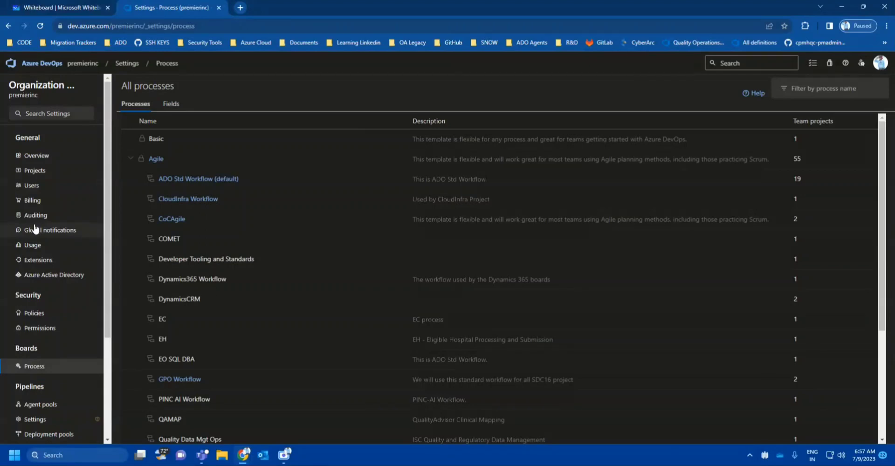
left_click(152, 84)
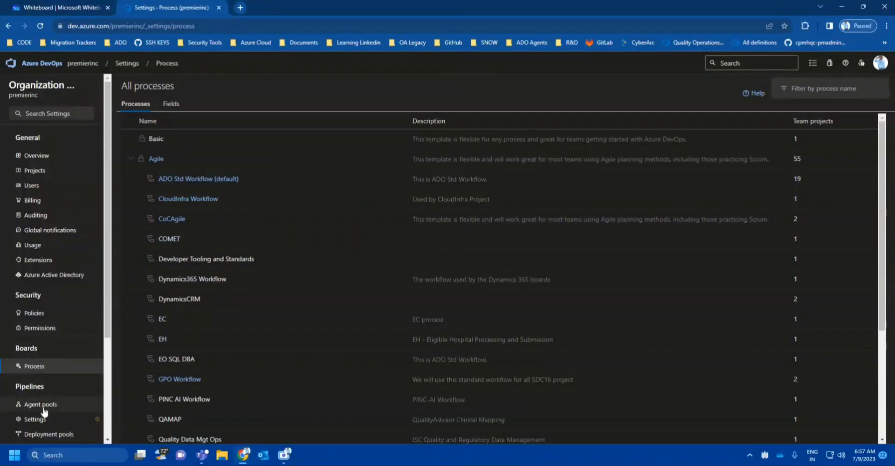
scroll(109, 371, "down", 3)
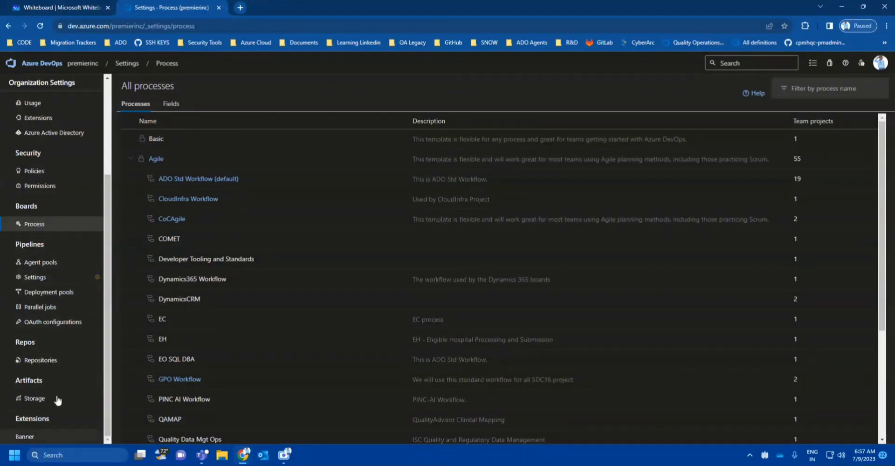
scroll(66, 319, "up", 3)
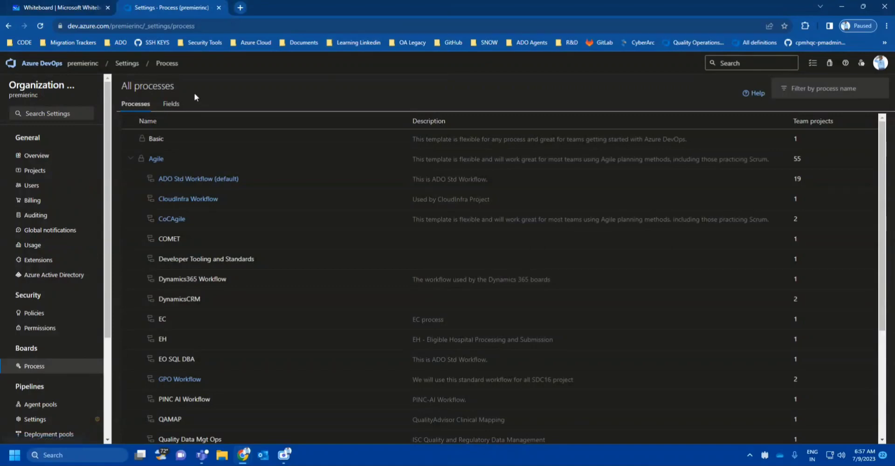
left_click(168, 88)
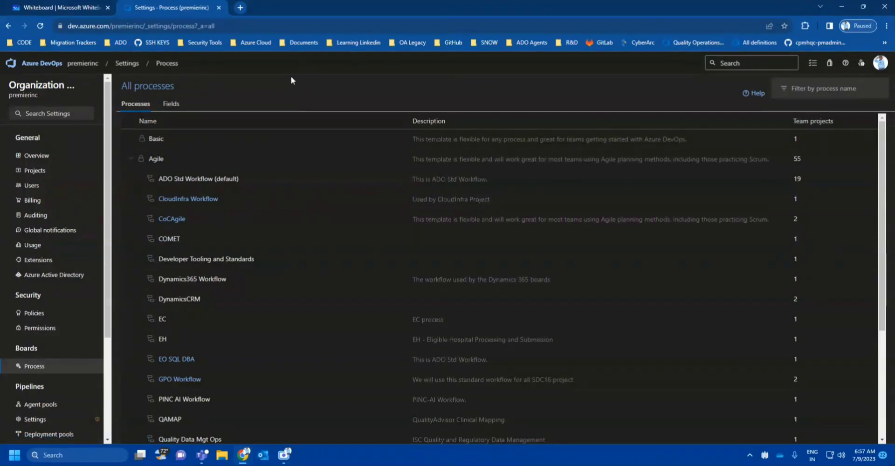
Step: View the personal access tokens in the user settings and return to the organization's project list
left_click(24, 66)
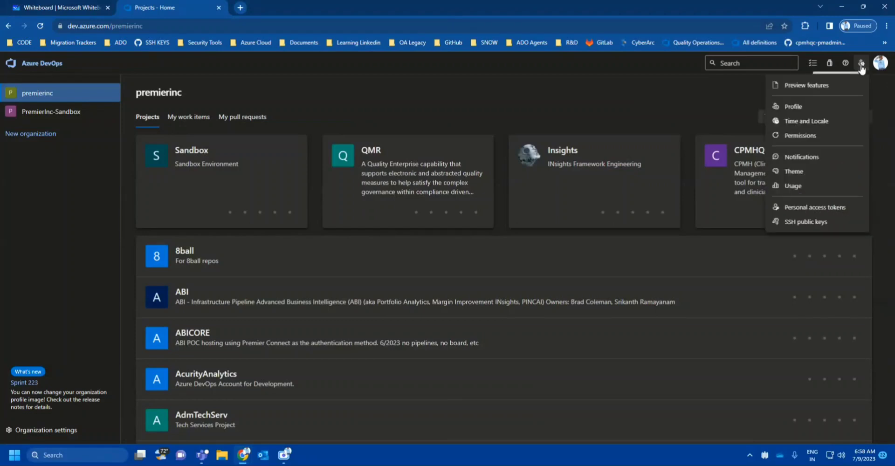
left_click(811, 210)
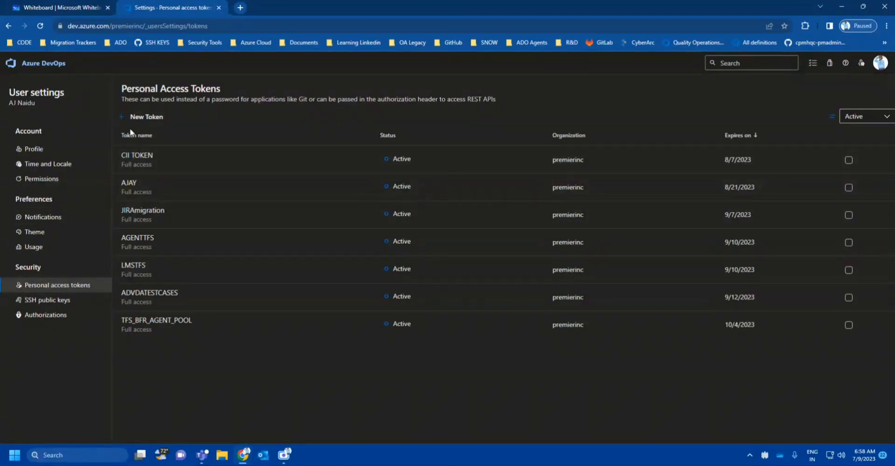
left_click(52, 68)
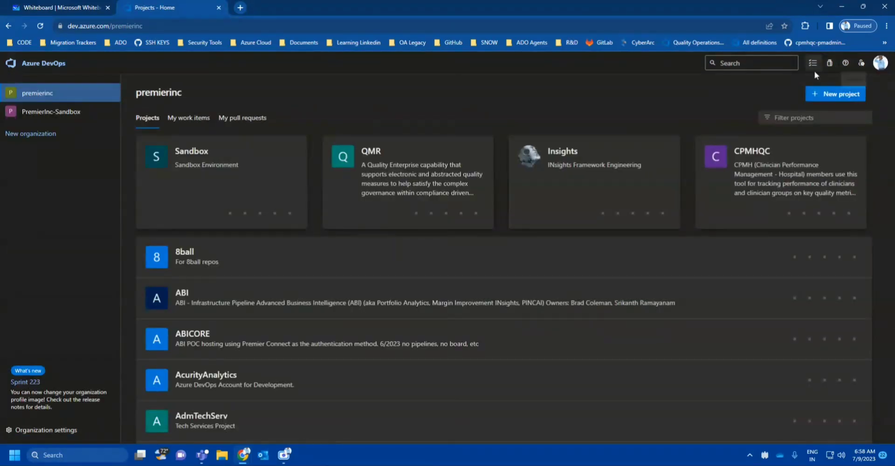
Step: Look over the new project form's name, description and visibility options, and close it without creating a project
left_click(841, 94)
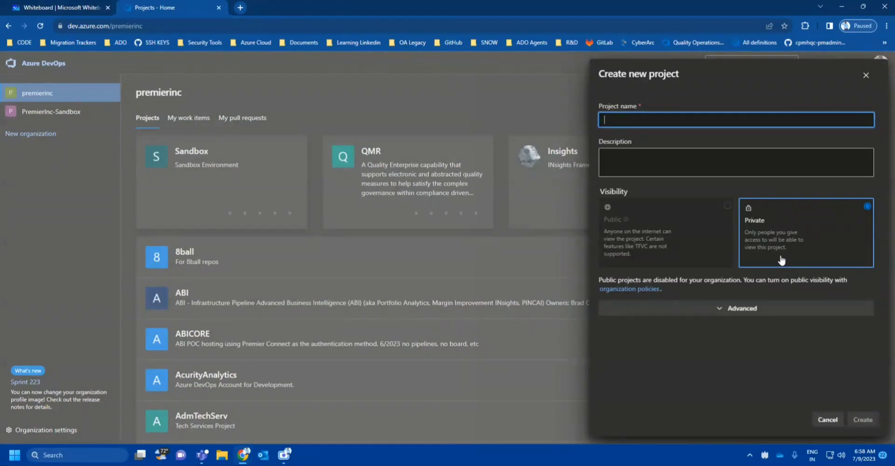
left_click(867, 75)
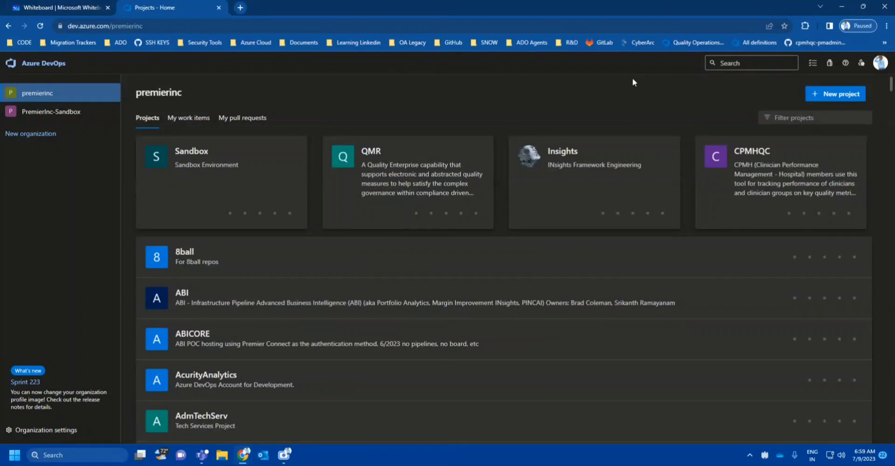
double_click(378, 91)
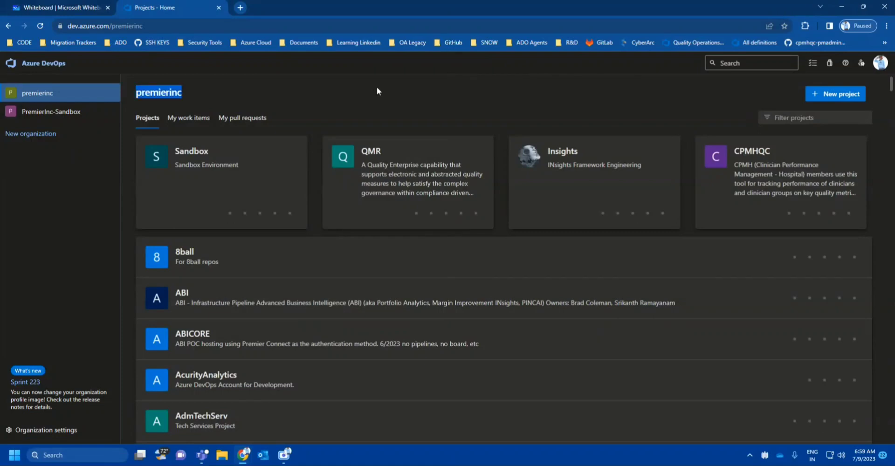